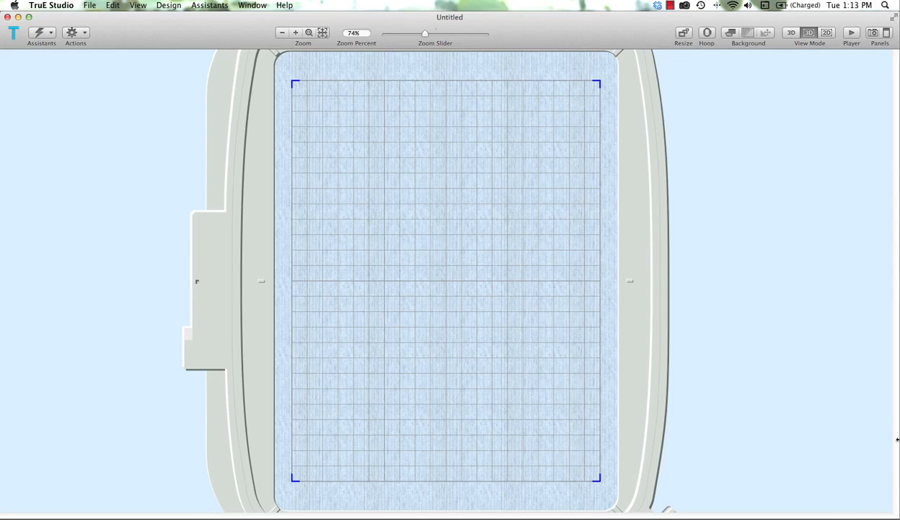
Browse the Stitch folder in the File Viewer and insert the TruE Flower Lg1.vp3 design into the hoop.
click(879, 35)
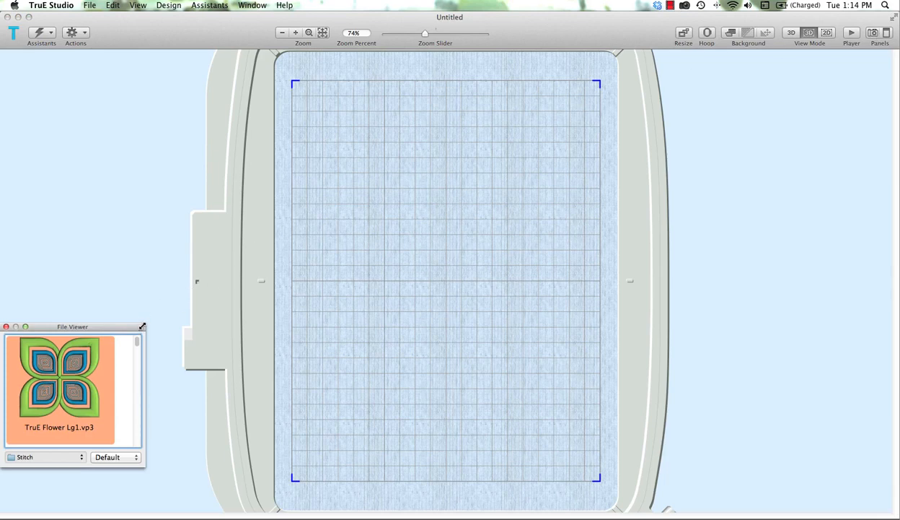
drag(142, 326, 321, 203)
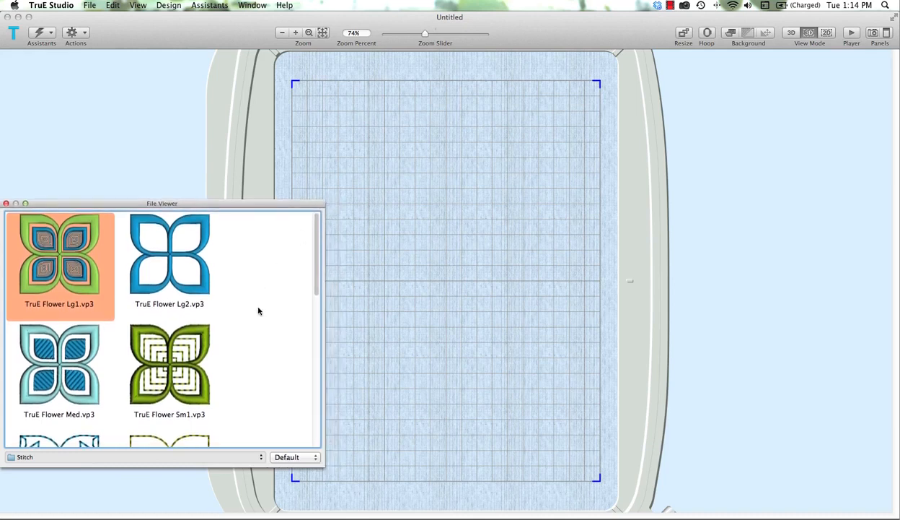
scroll(258, 311, down, 10)
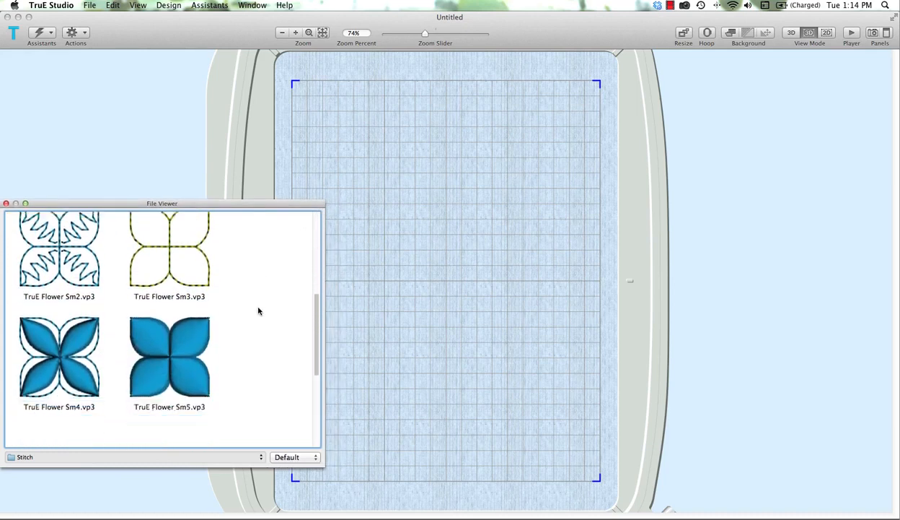
scroll(259, 311, down, 3)
scroll(258, 310, up, 10)
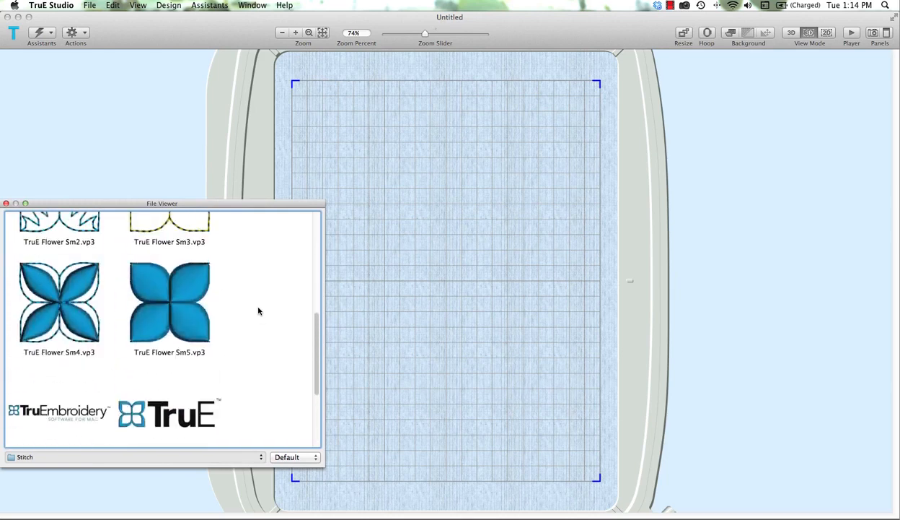
scroll(258, 311, up, 3)
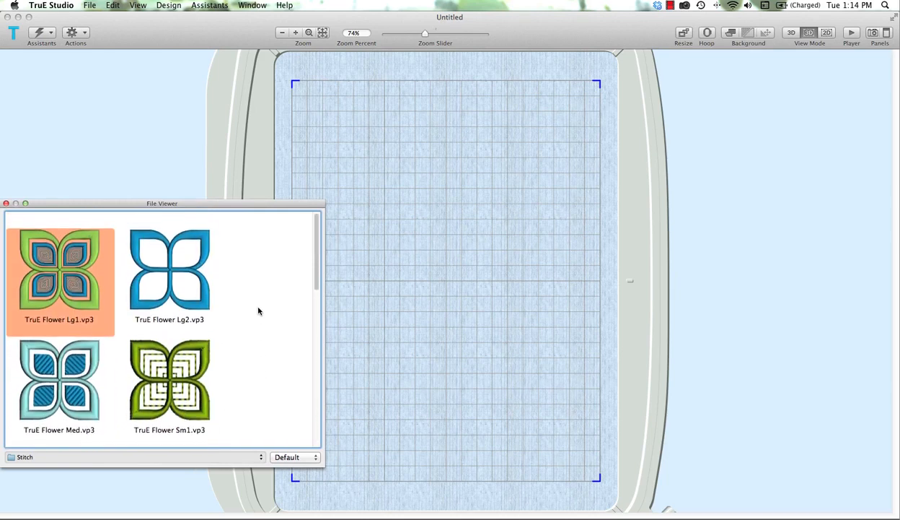
double_click(66, 243)
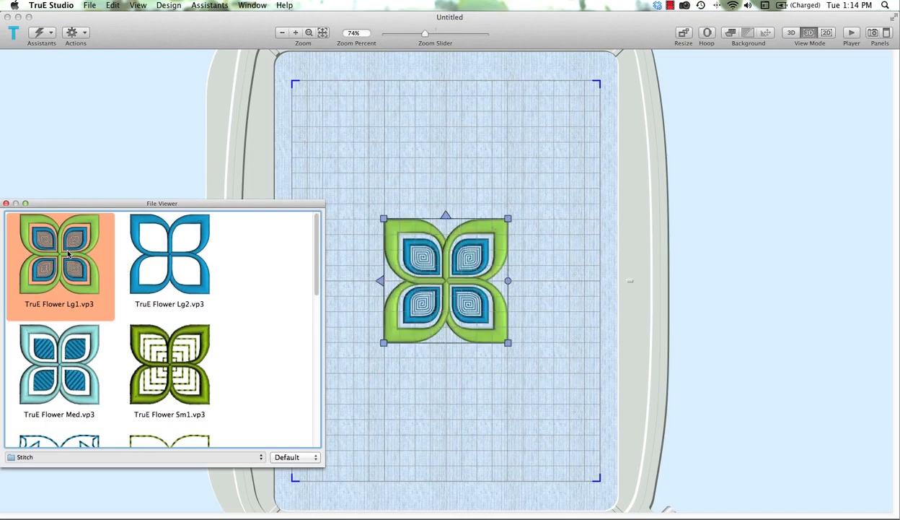
drag(322, 203, 161, 297)
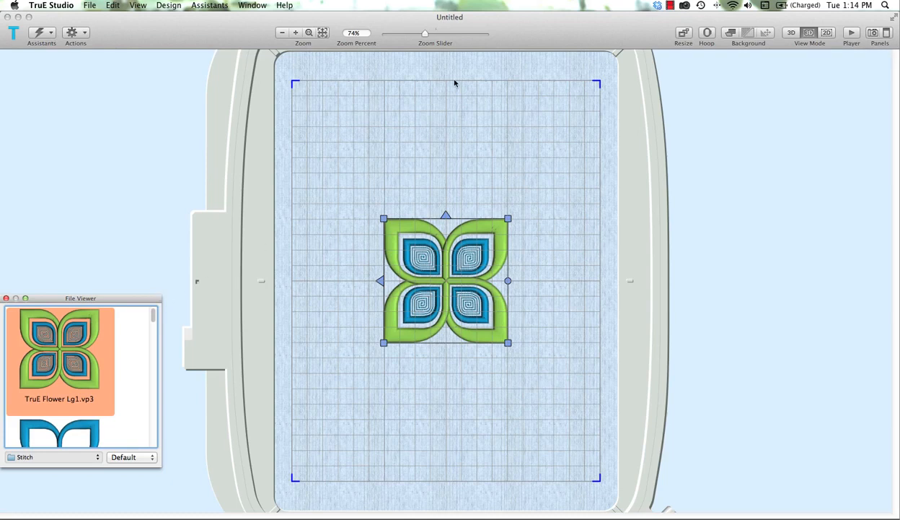
Enlarge the flower proportionally to about 98.9 by 99.2 mm and center it in the hoop.
click(686, 35)
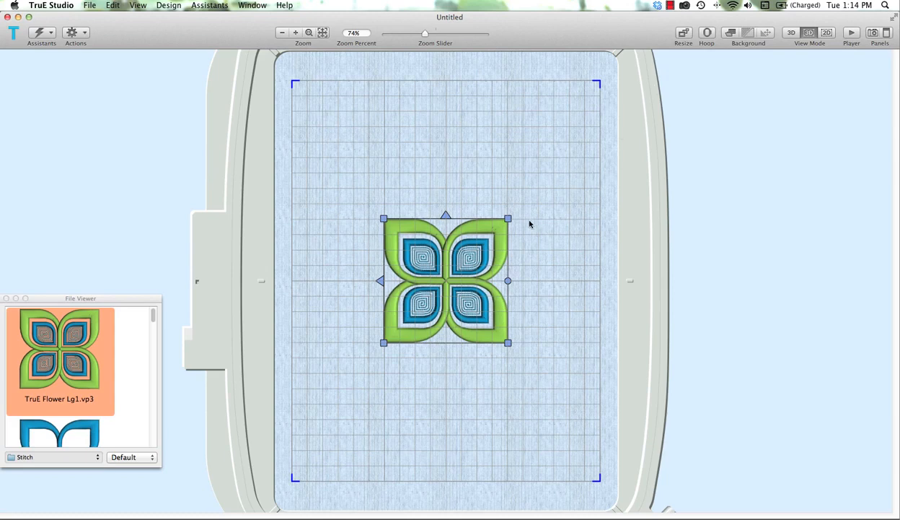
drag(509, 217, 538, 191)
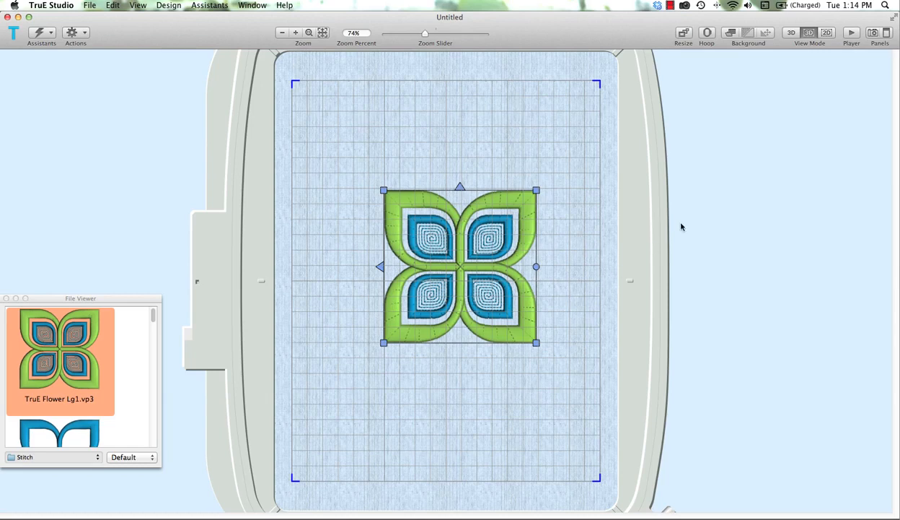
click(886, 33)
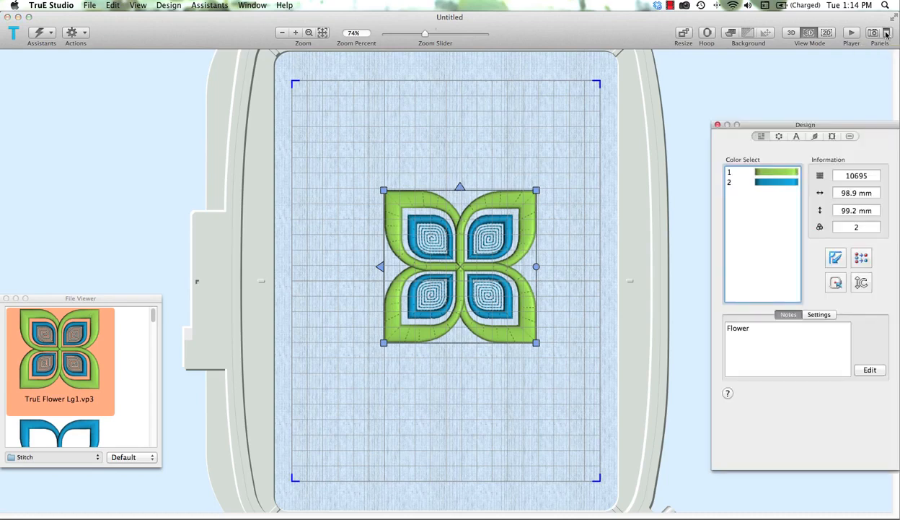
click(835, 284)
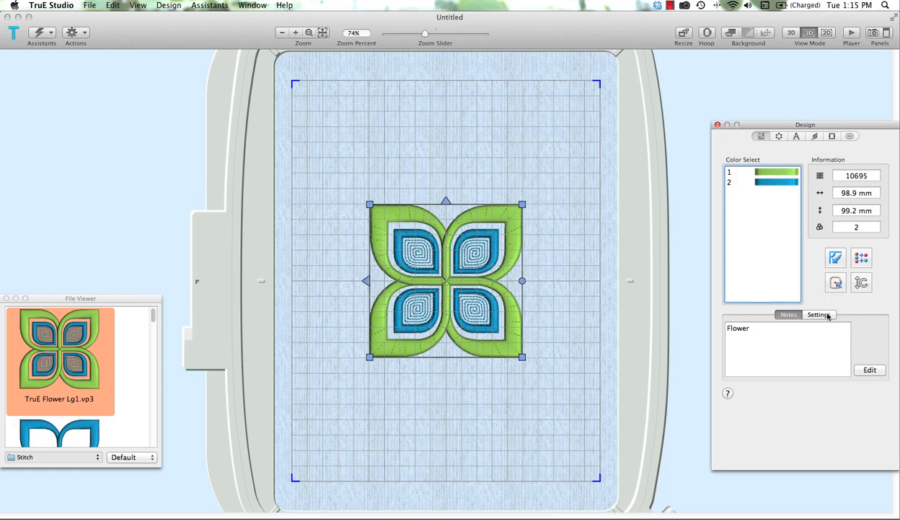
Rotate the flower to 100 degrees with Modify Design.
click(862, 284)
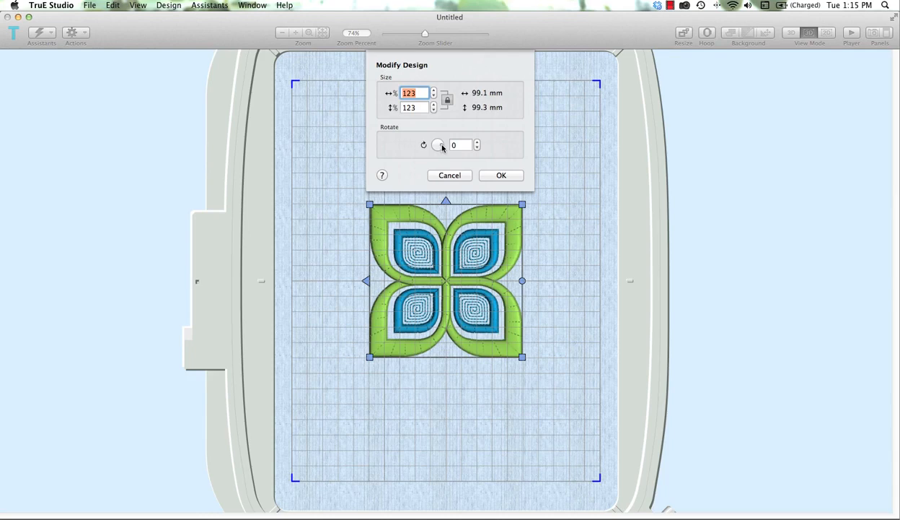
drag(443, 147, 439, 153)
click(498, 175)
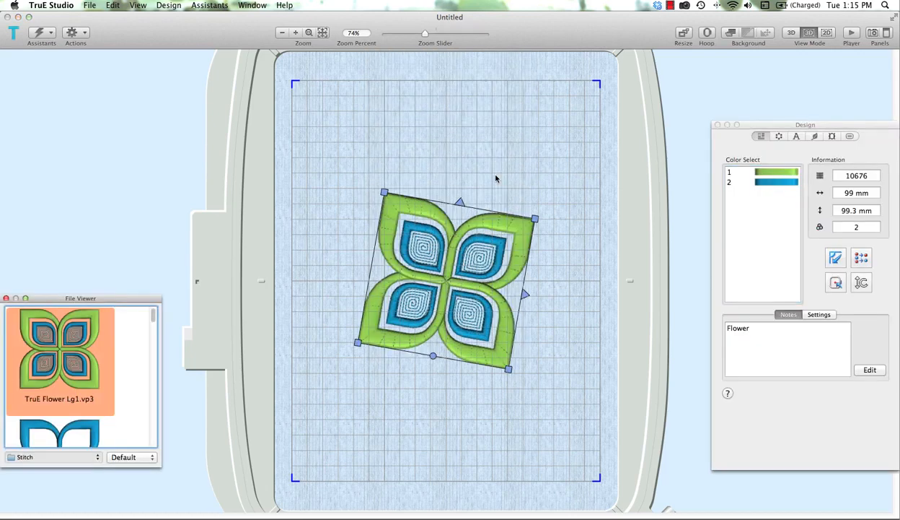
Set the flower's rotation to 0 degrees with Modify Design.
click(862, 283)
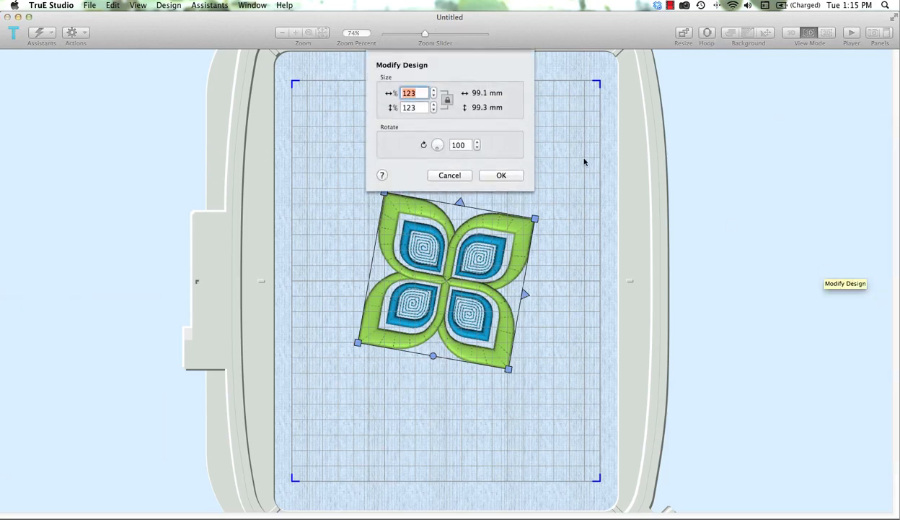
click(457, 144)
text(0)
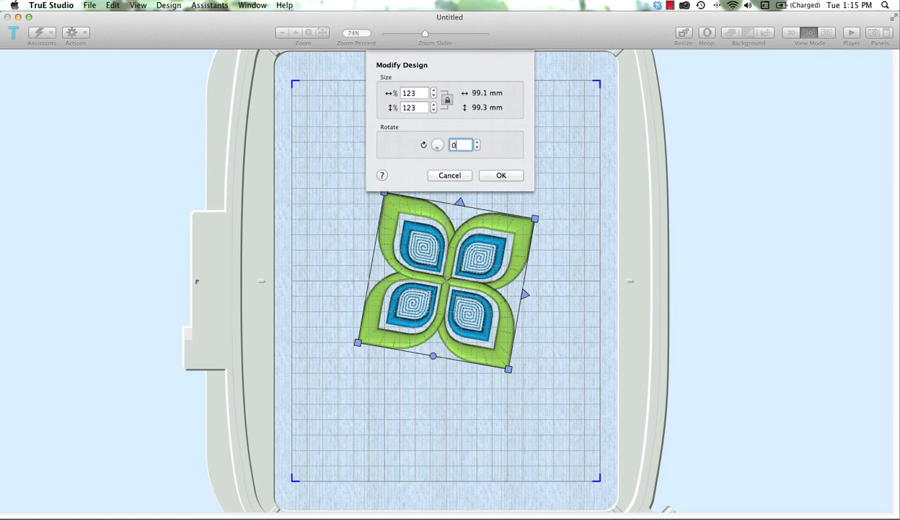
click(502, 175)
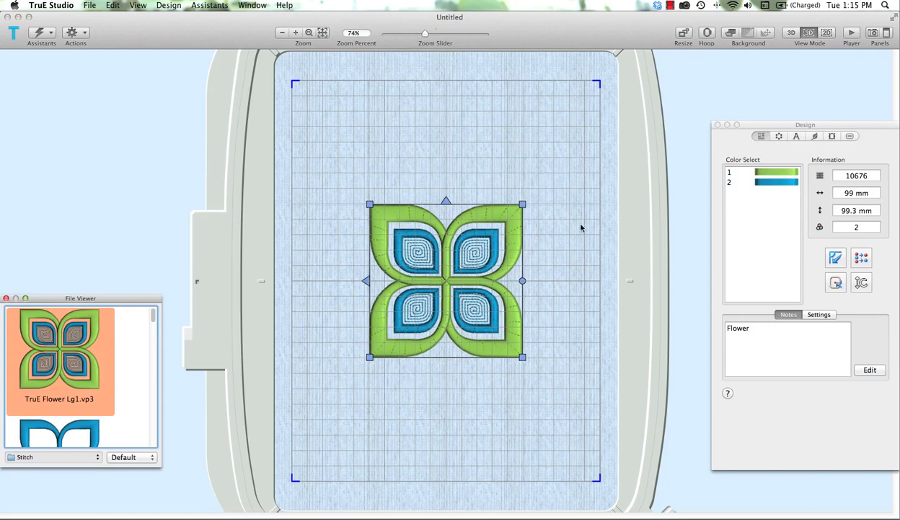
Set the lettering font to Antonia 15-35mm from the Traditional collection with a size of 25 mm.
click(797, 136)
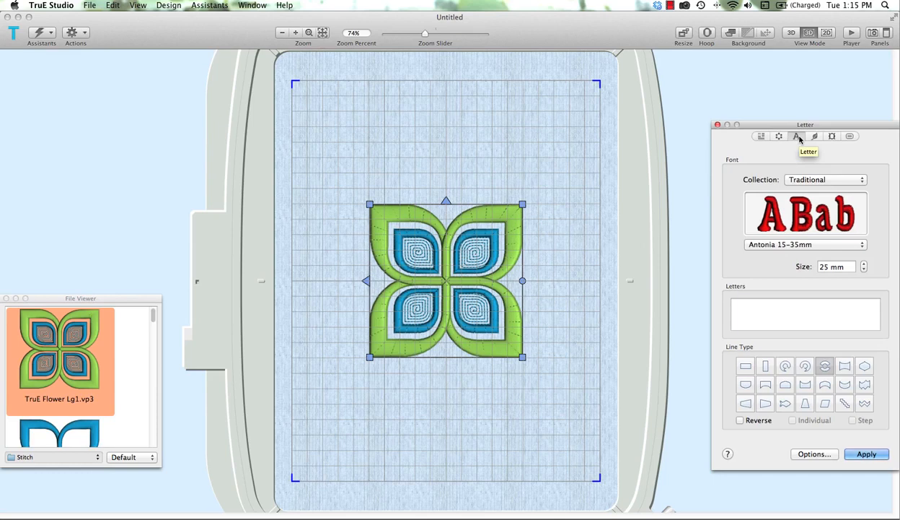
click(809, 182)
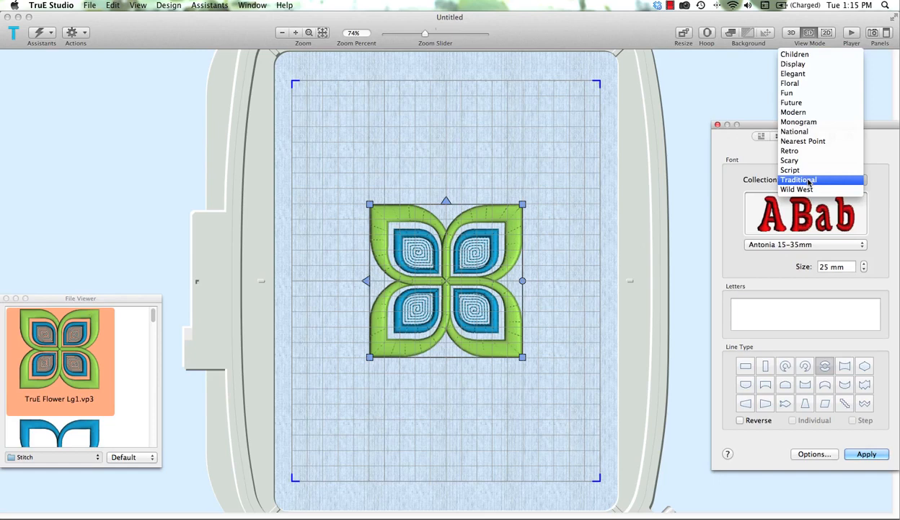
click(809, 182)
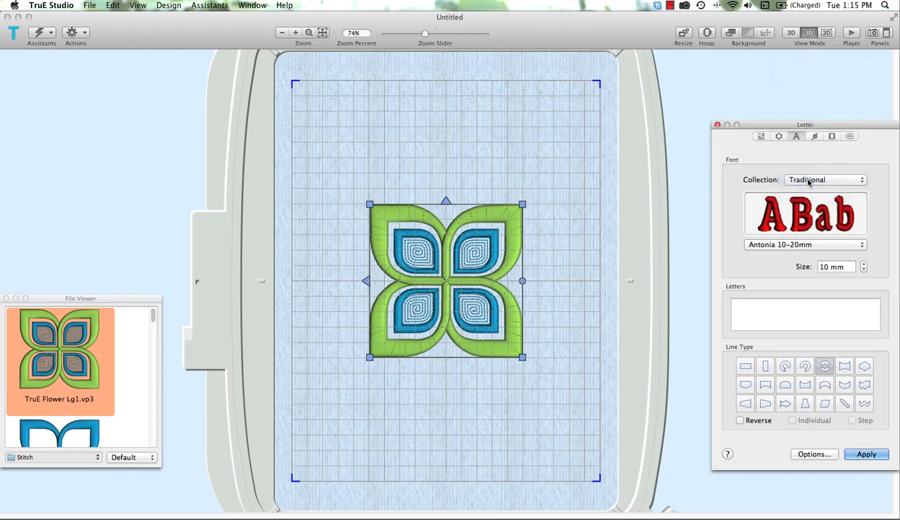
click(809, 247)
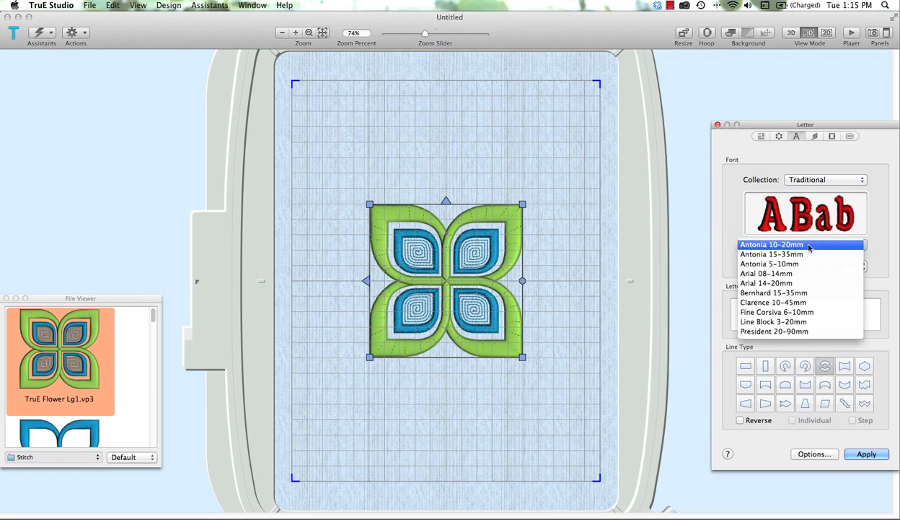
click(807, 255)
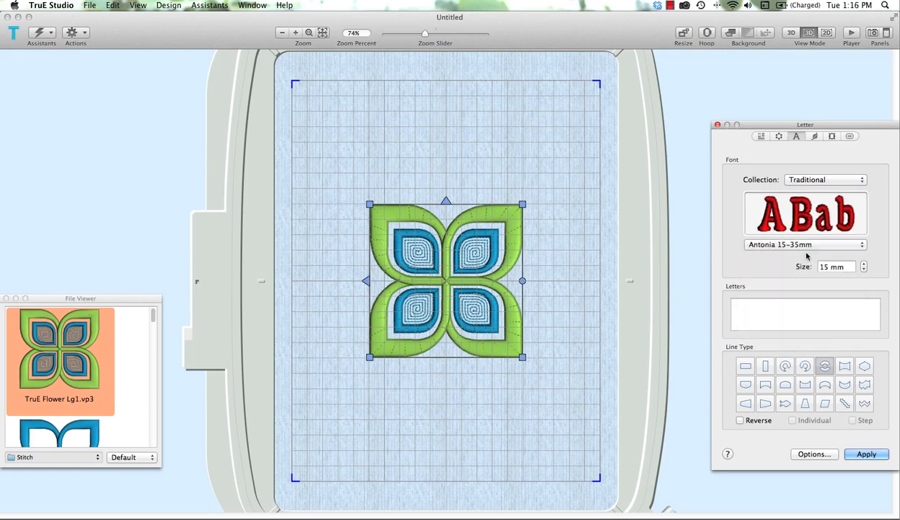
double_click(831, 267)
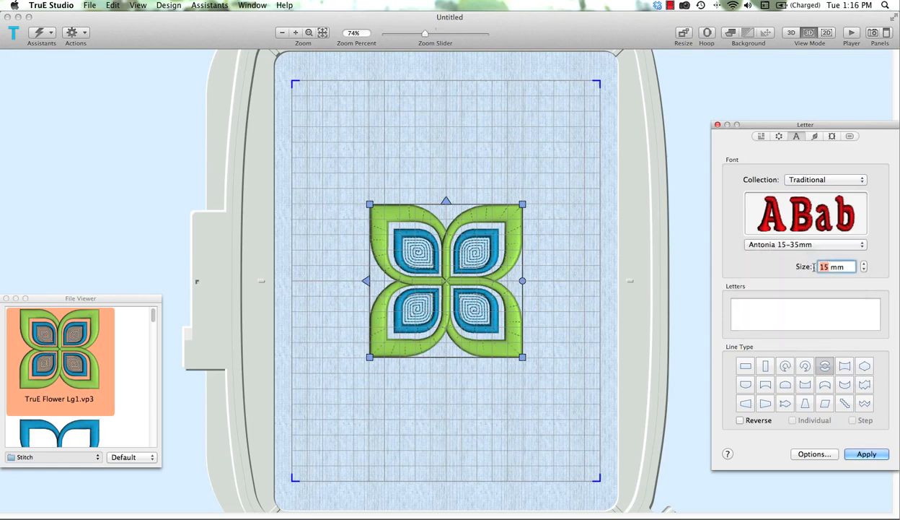
text(25)
Add circular two-line lettering around the flower reading "Be TruE" above and "To Yourself!" below.
click(808, 307)
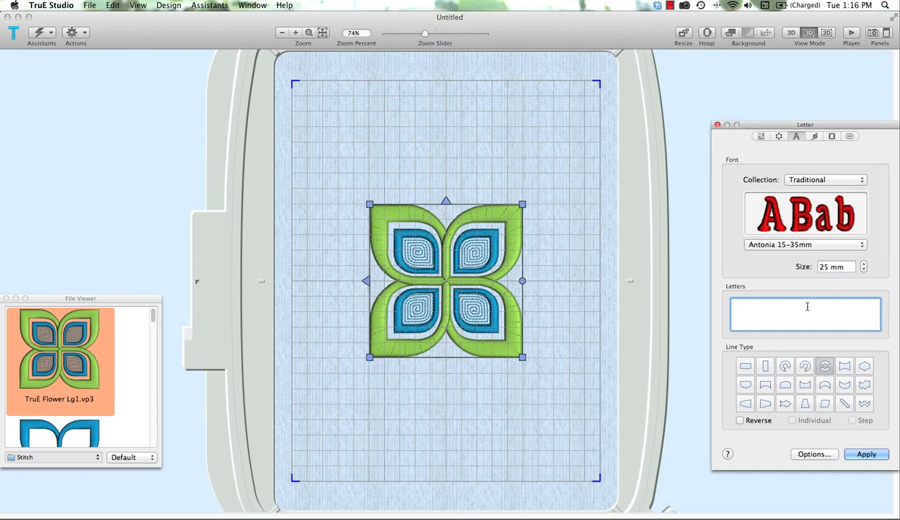
text(Be TruE)
key(Return)
text(To Yourself!)
click(865, 455)
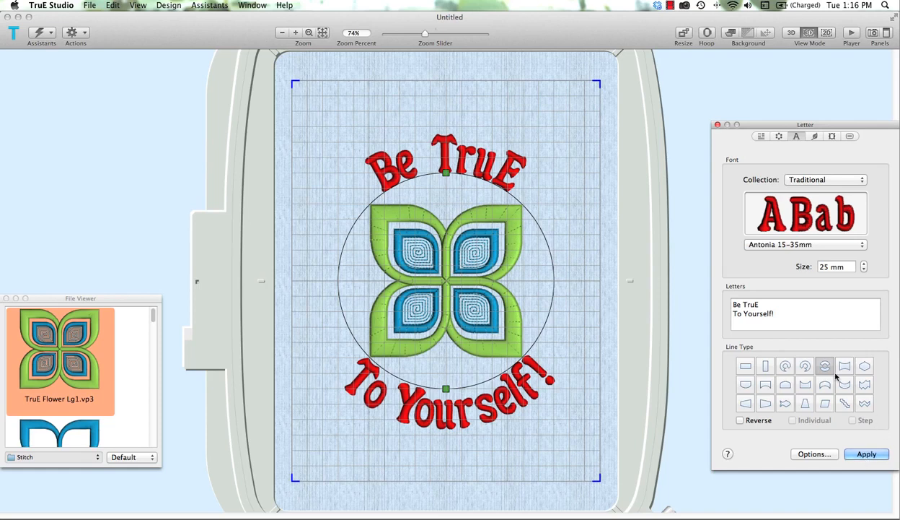
Color-sort the lettering into a single thread and change its color to Robison-Anton Rayon 40 number 2306, Periwinkle.
click(763, 138)
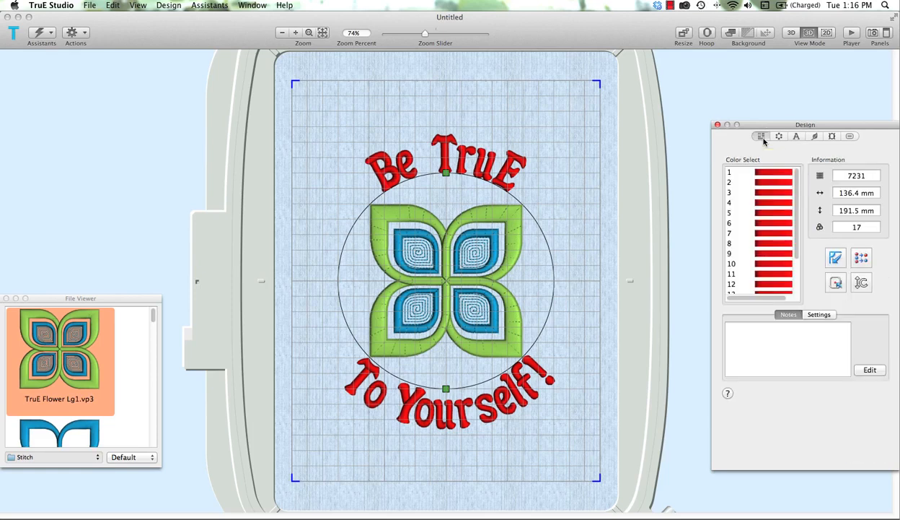
click(861, 258)
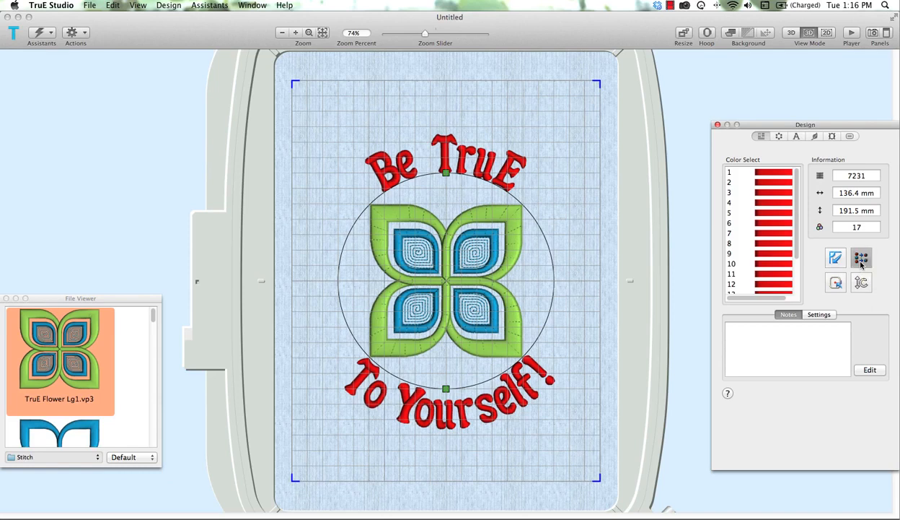
double_click(775, 174)
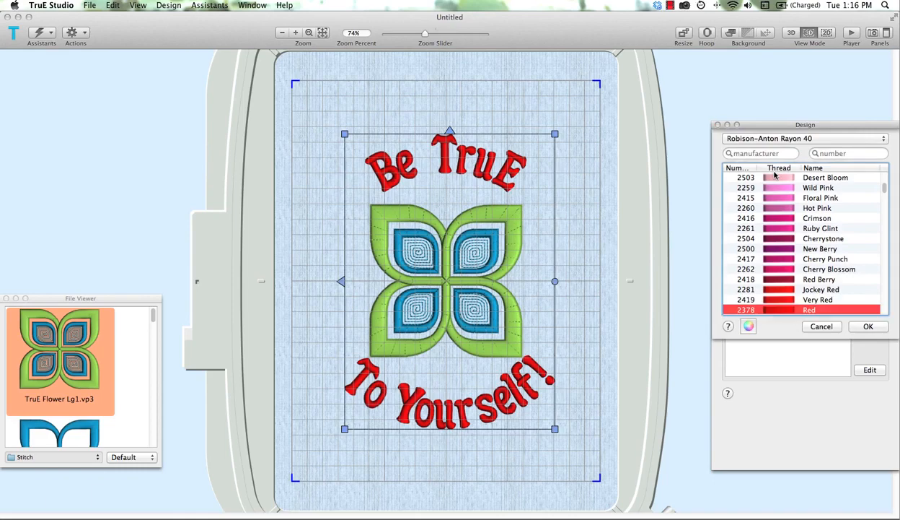
click(790, 138)
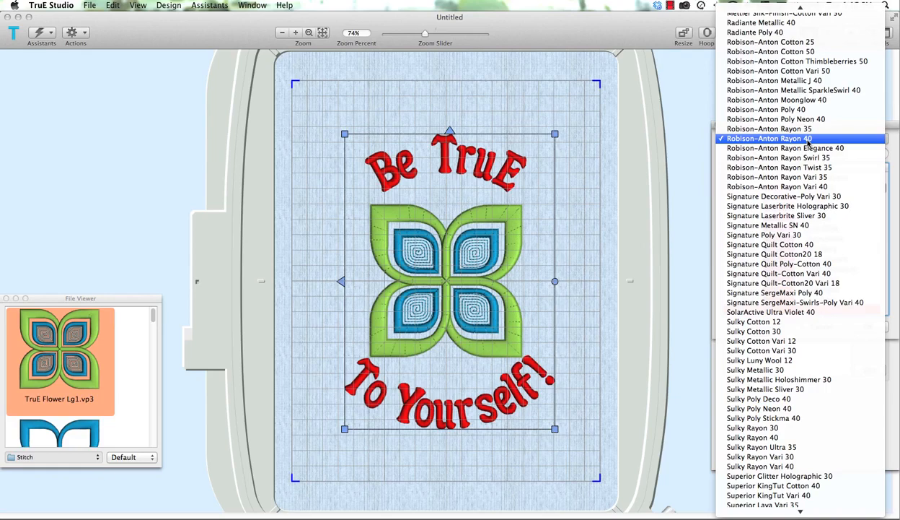
click(808, 141)
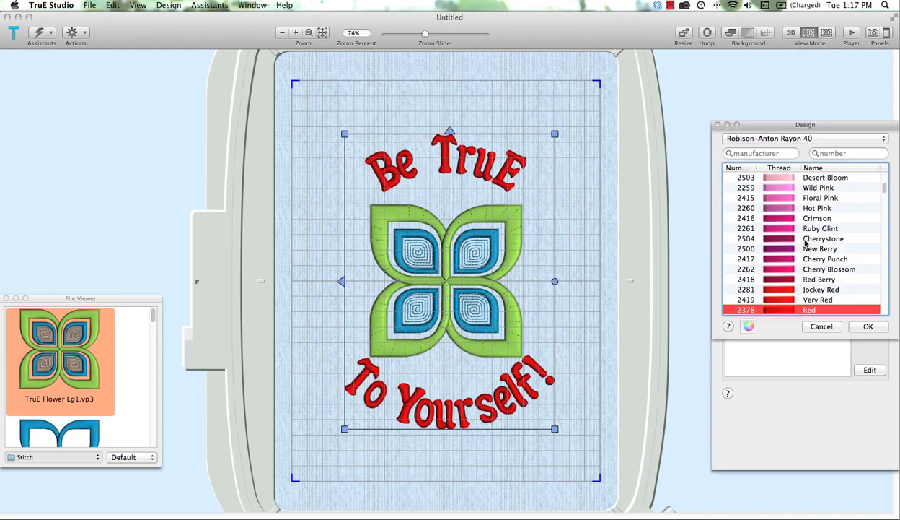
click(748, 327)
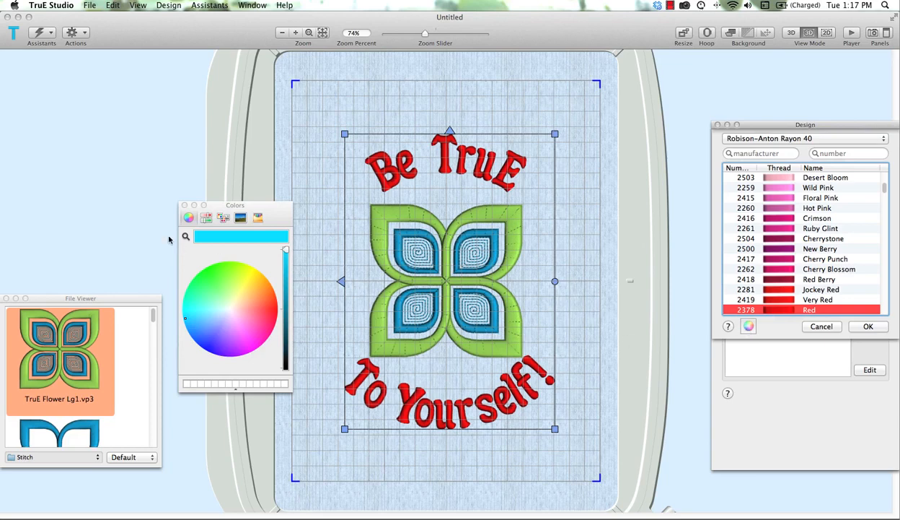
click(186, 323)
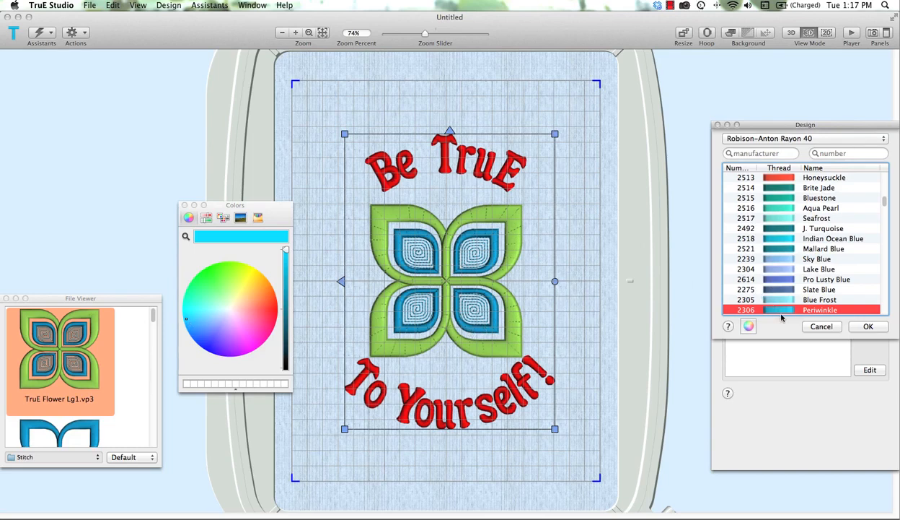
click(876, 330)
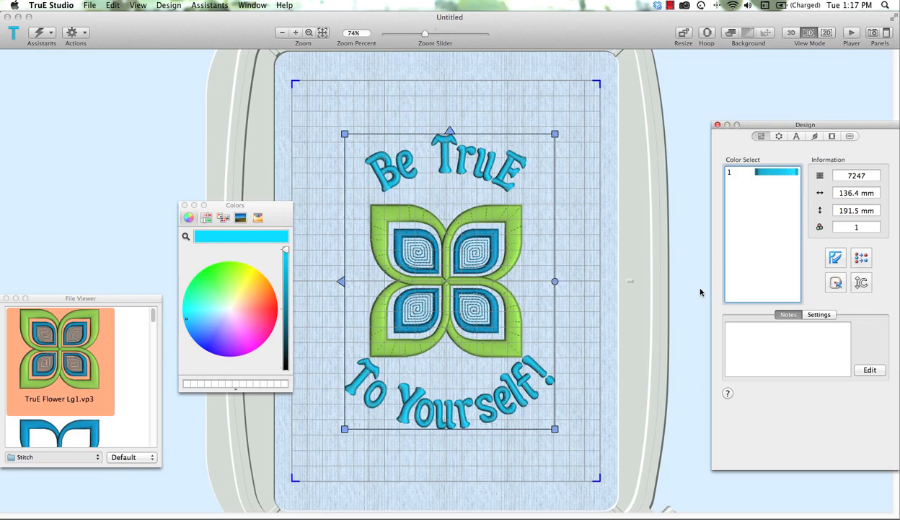
Center the lettering in the hoop and open the Frame options, dismissing the color picker.
click(835, 282)
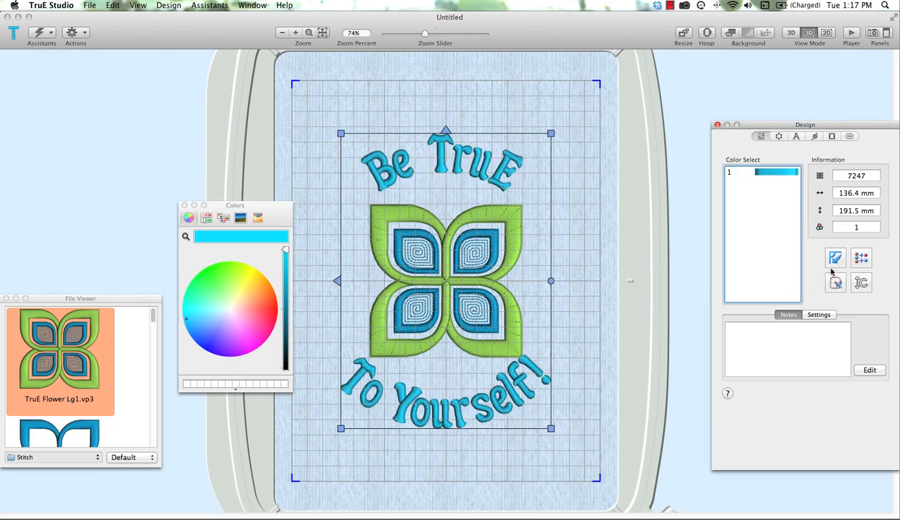
click(833, 137)
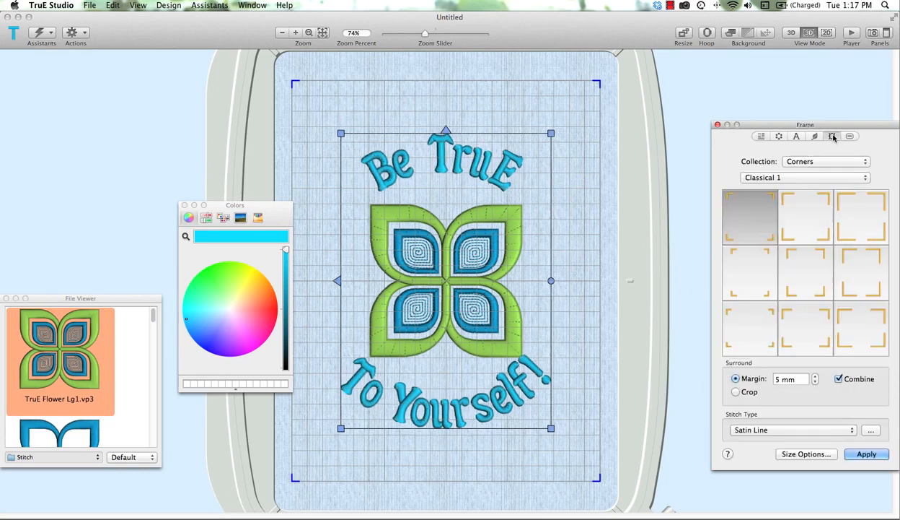
click(184, 205)
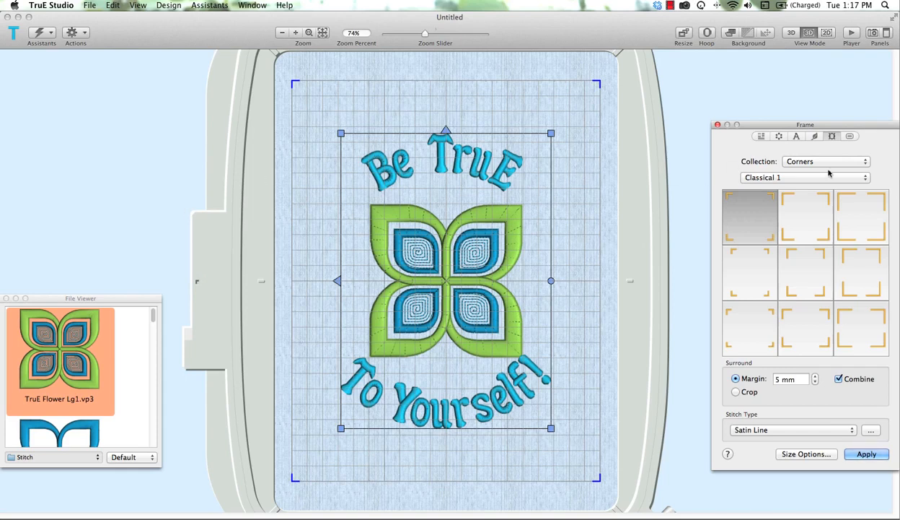
Surround the flower and lettering with the tall square-cornered frame from Frames, Classical 1, using a 5 mm margin and Combine turned off.
click(866, 163)
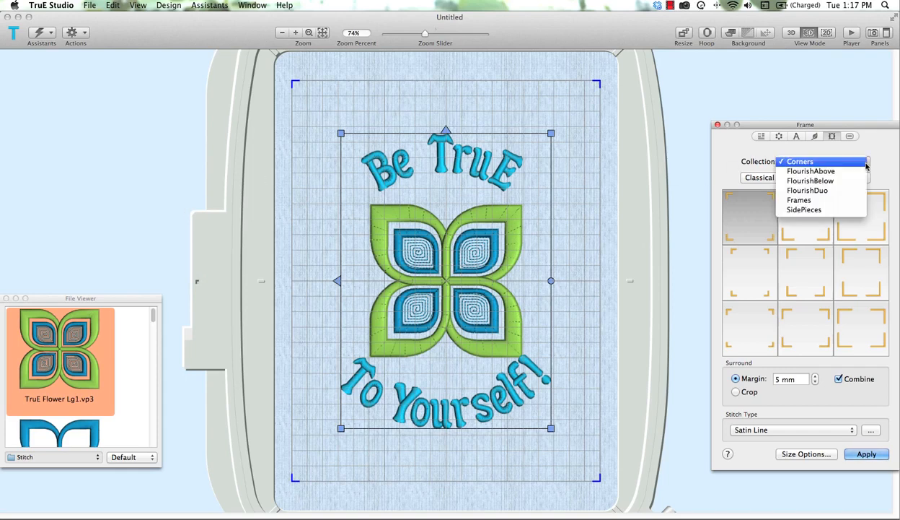
click(832, 201)
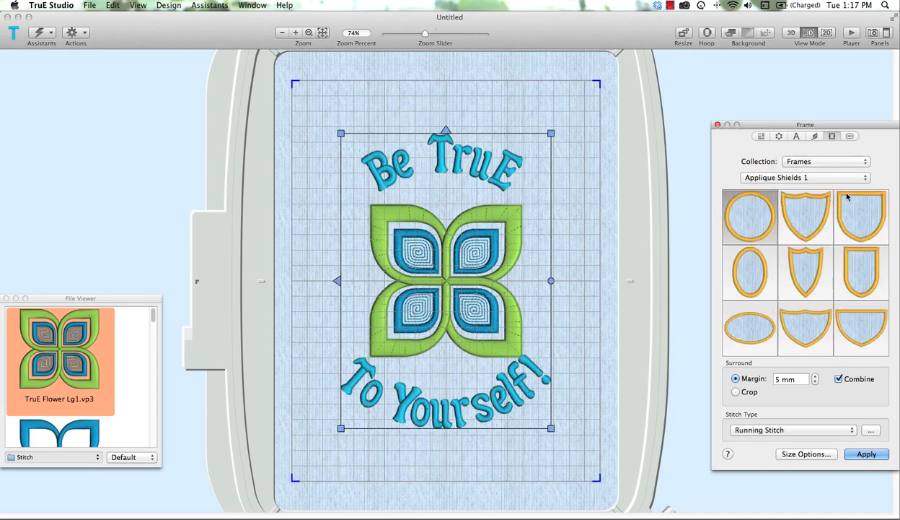
click(863, 178)
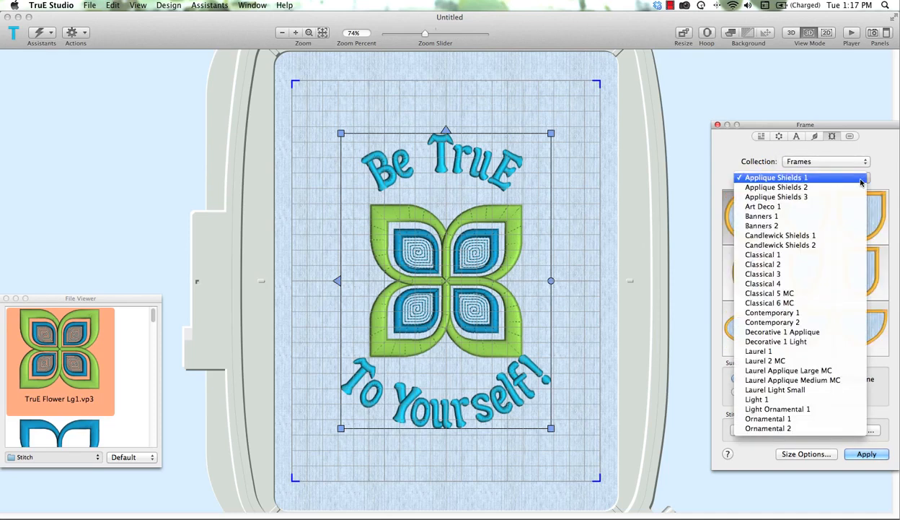
click(799, 254)
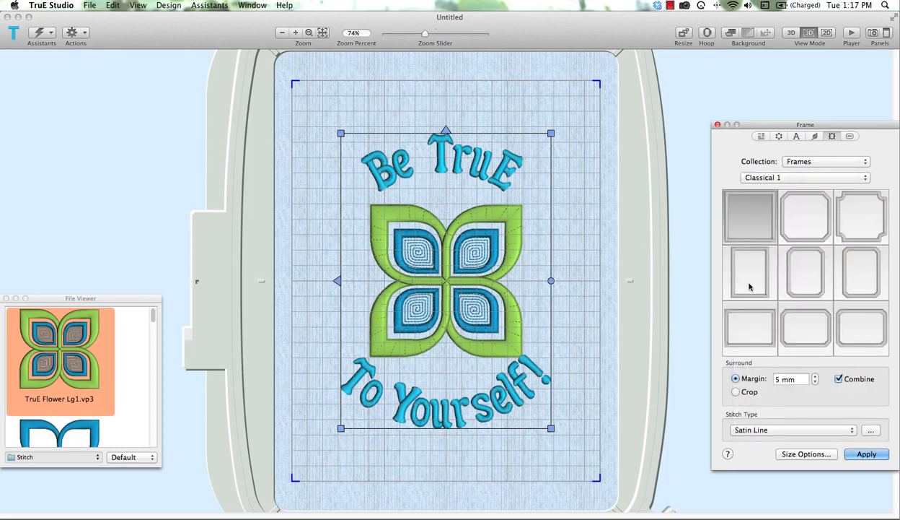
click(749, 286)
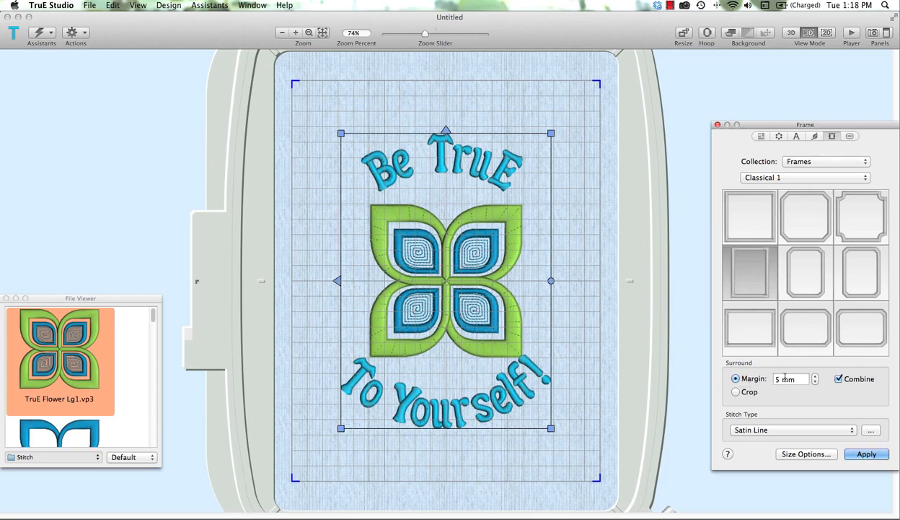
click(839, 379)
click(867, 454)
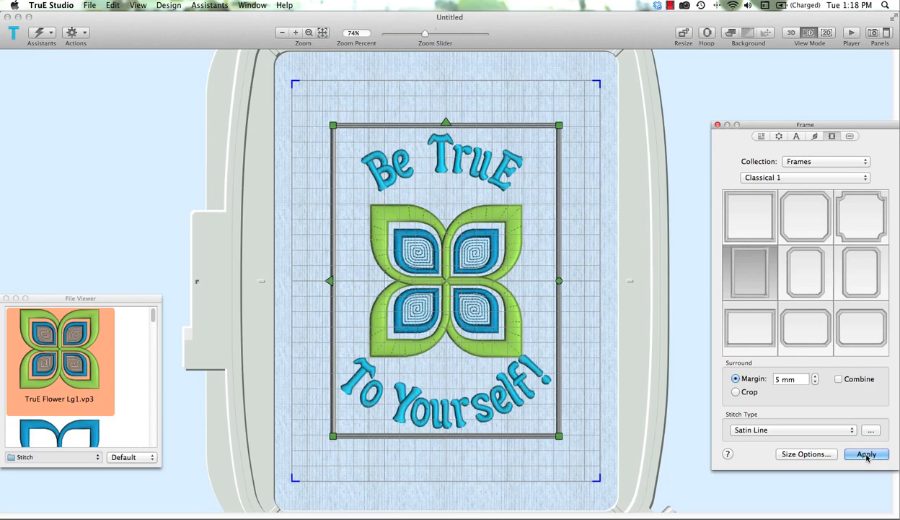
Add the dotted sunburst SuperDesign from Flowers 2 in the Flowers collection at 10 mm in running stitch.
click(816, 137)
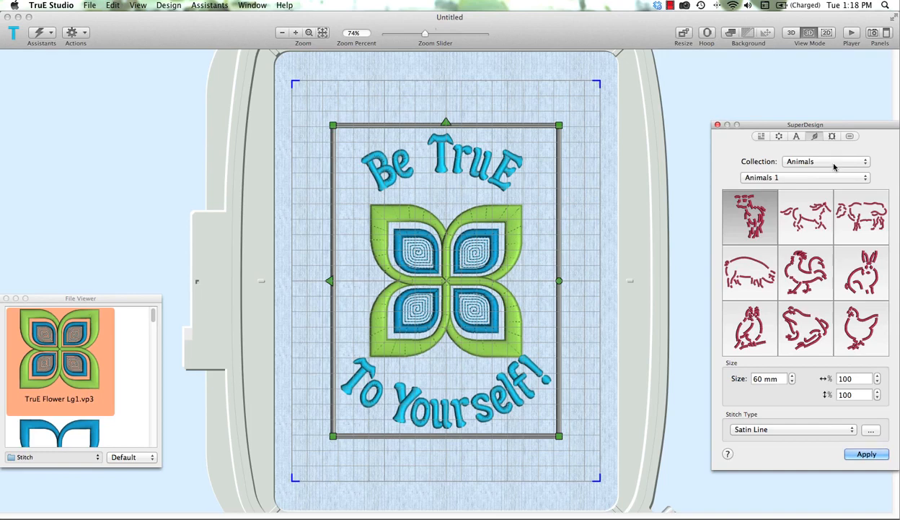
click(834, 167)
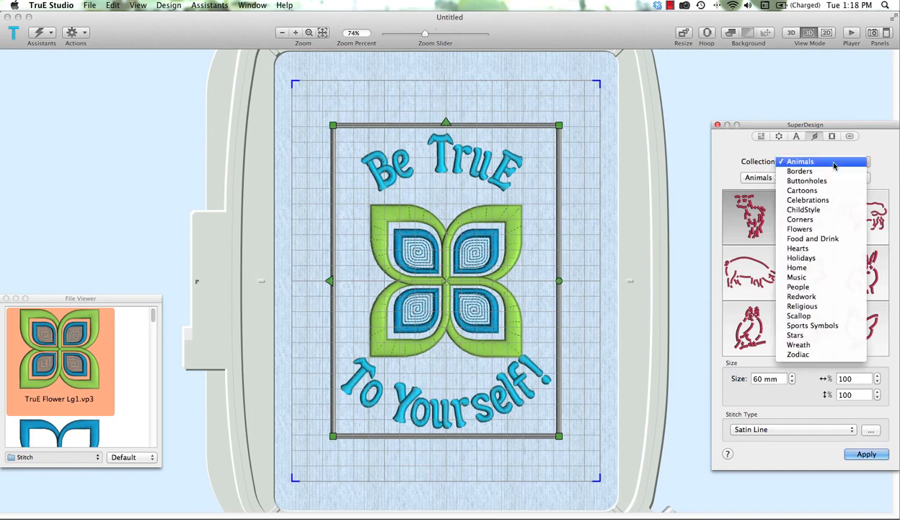
click(830, 228)
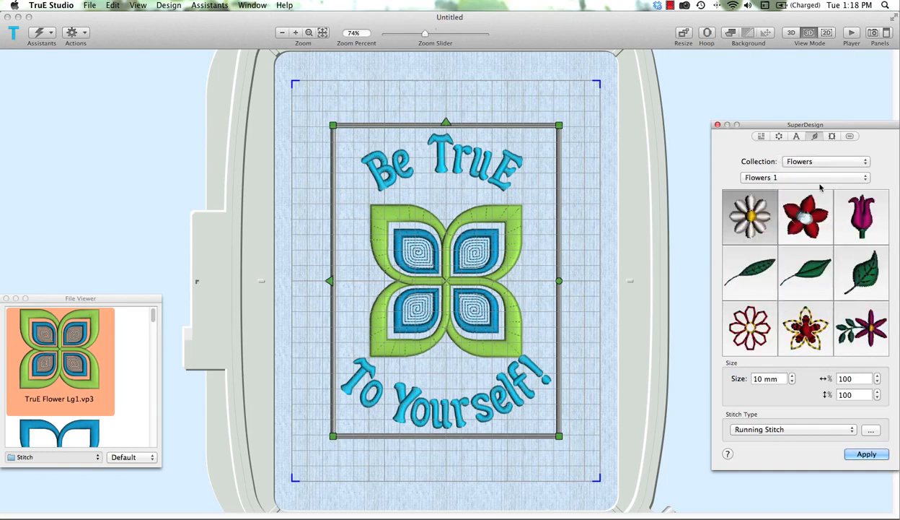
click(800, 176)
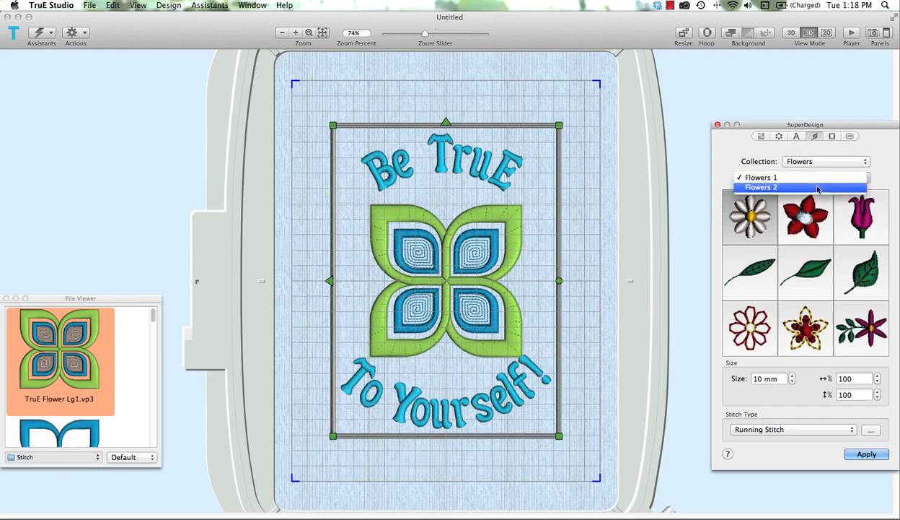
click(818, 188)
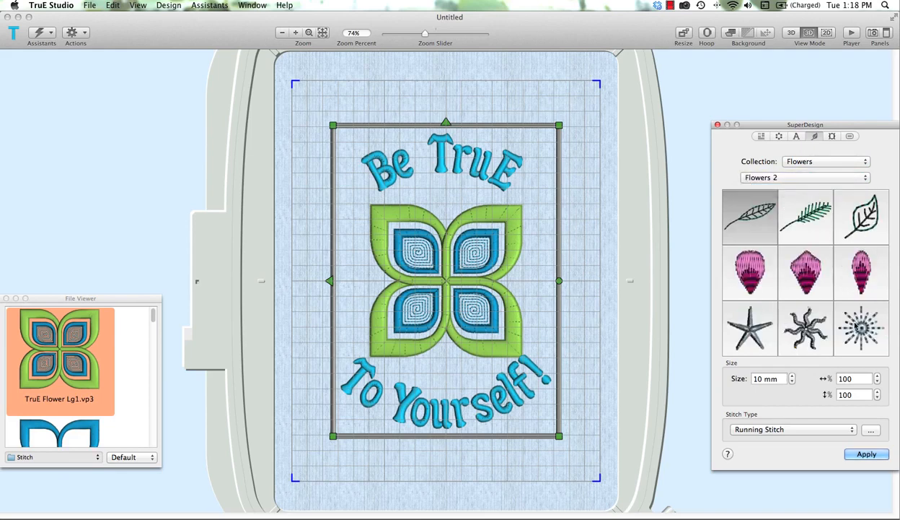
click(858, 326)
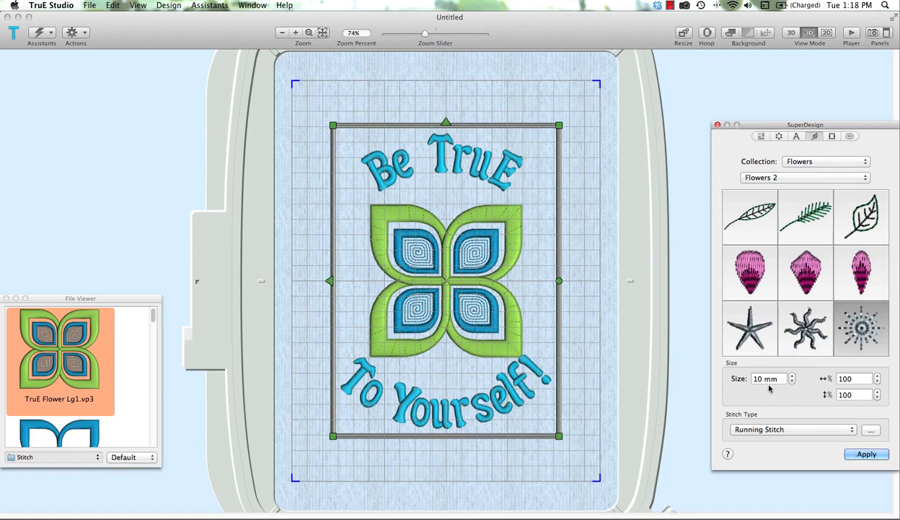
click(858, 454)
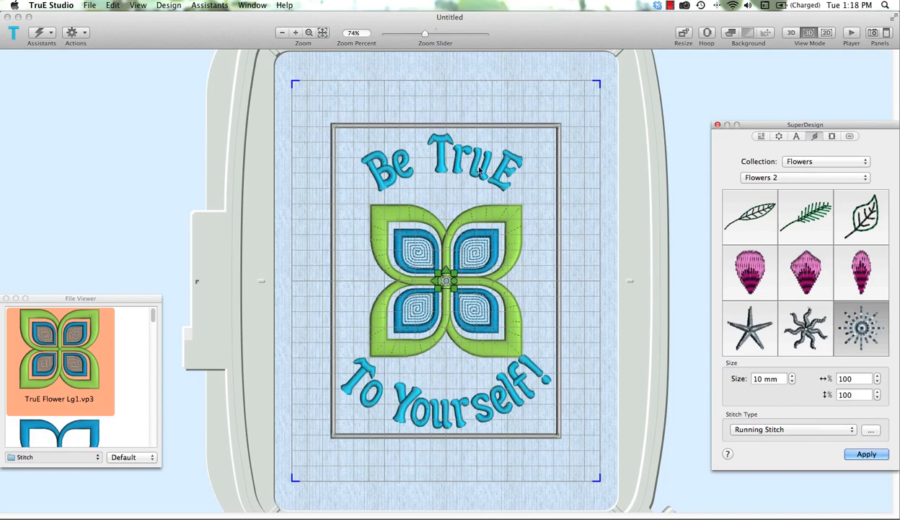
Repeat the small sunburst around the hoop with Encore, using a 2 mm gap and 2 mm margin, previewing before applying.
click(779, 137)
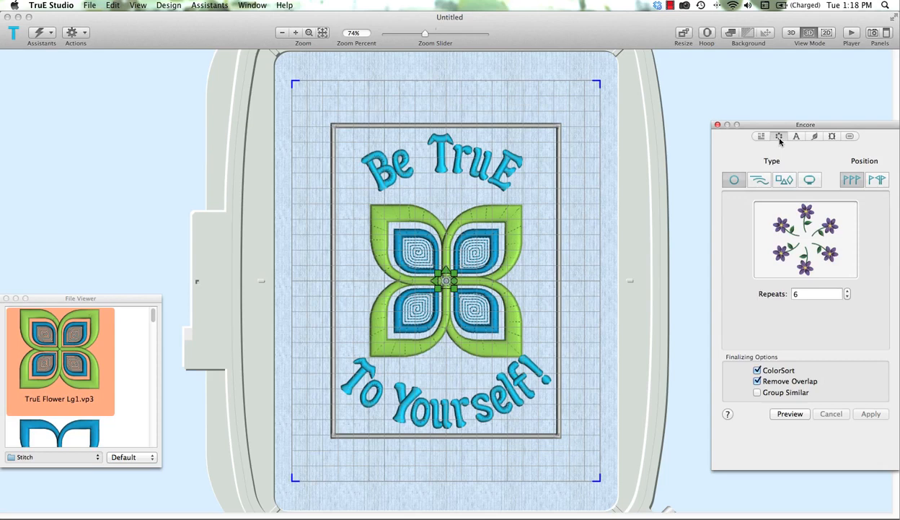
click(810, 181)
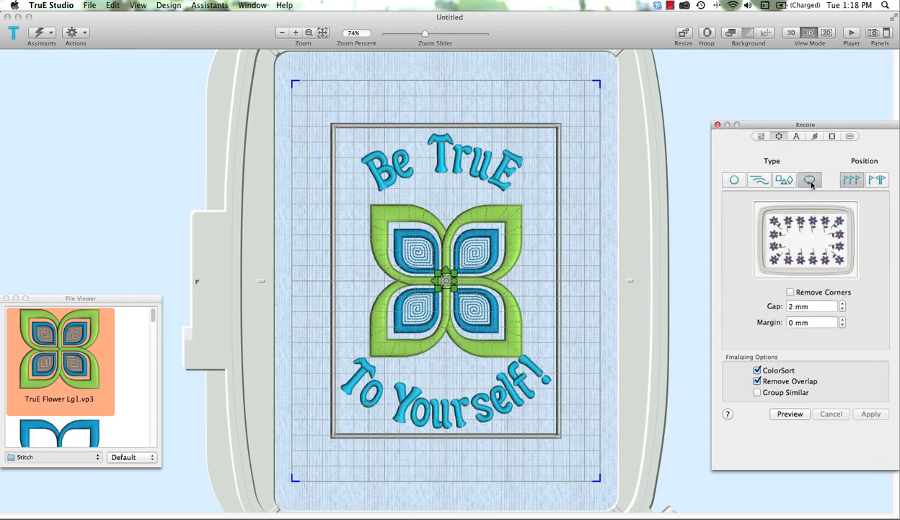
double_click(789, 322)
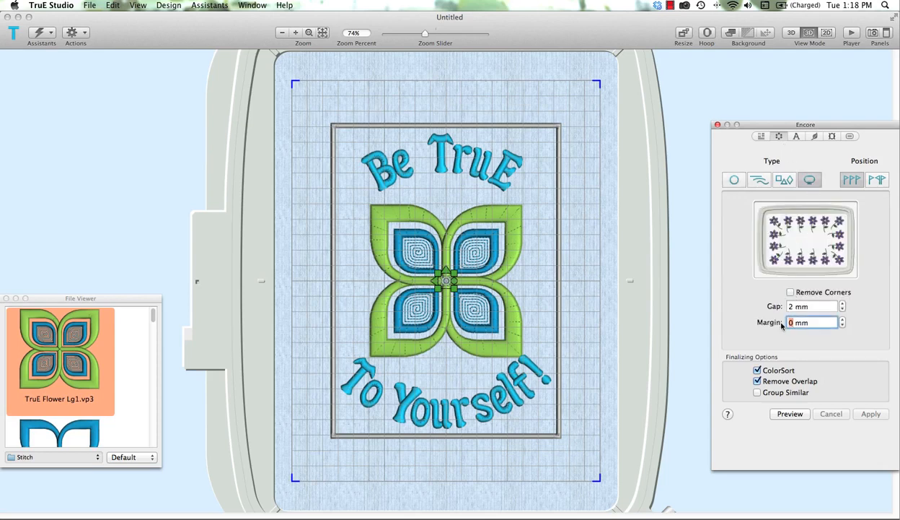
text(2)
click(791, 415)
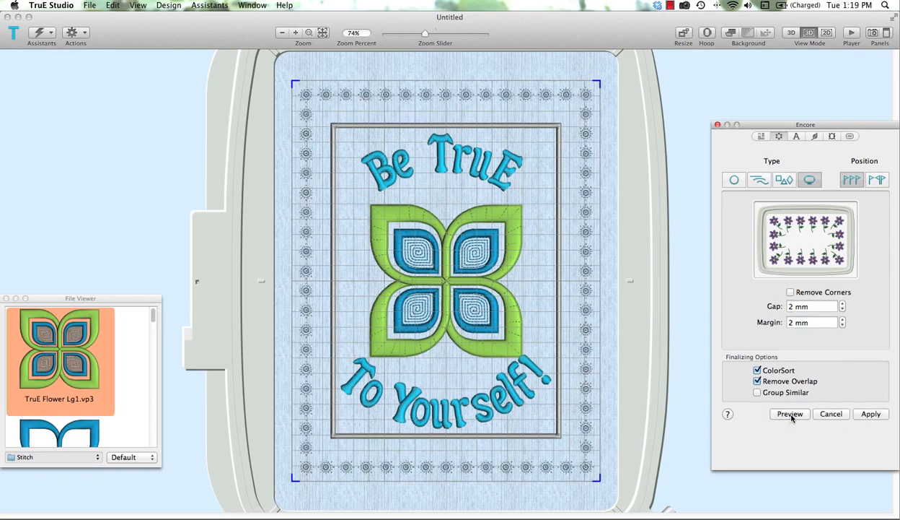
click(871, 414)
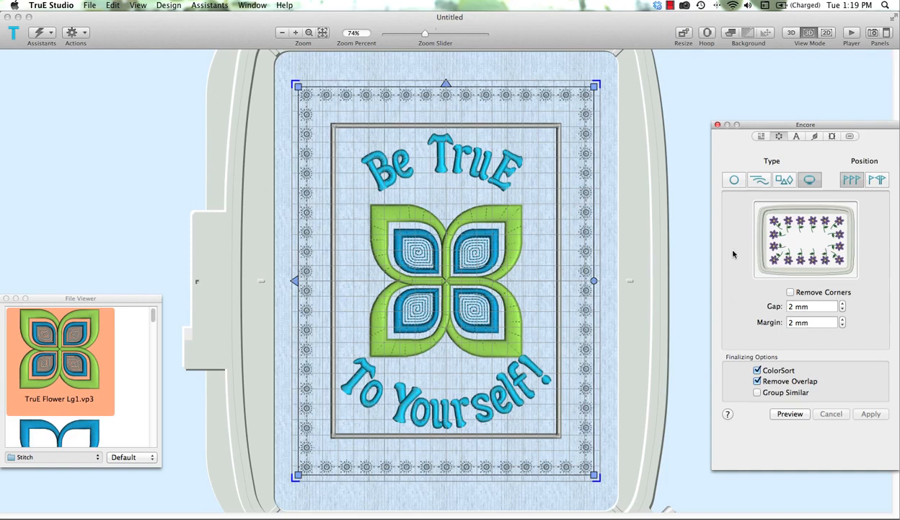
Change the sunburst border's thread color to Sulky Metallic 30 number 7009, Pewter.
click(762, 136)
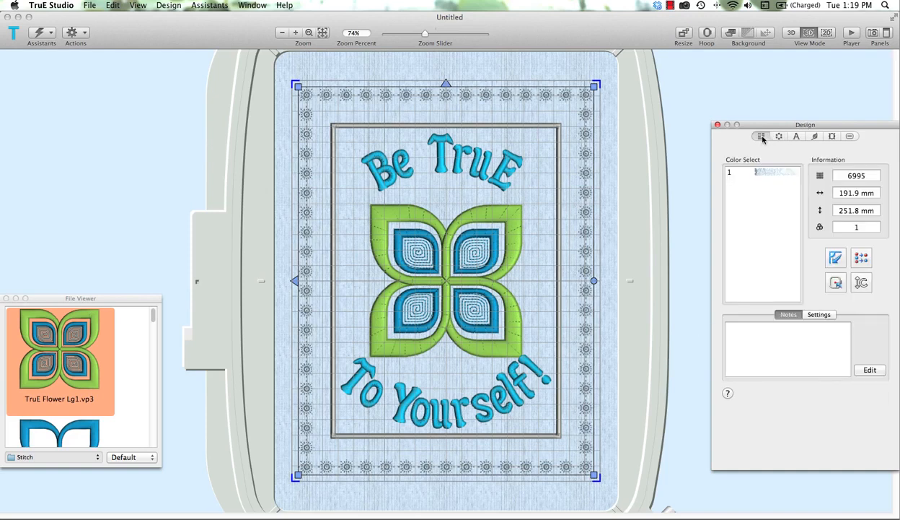
double_click(771, 176)
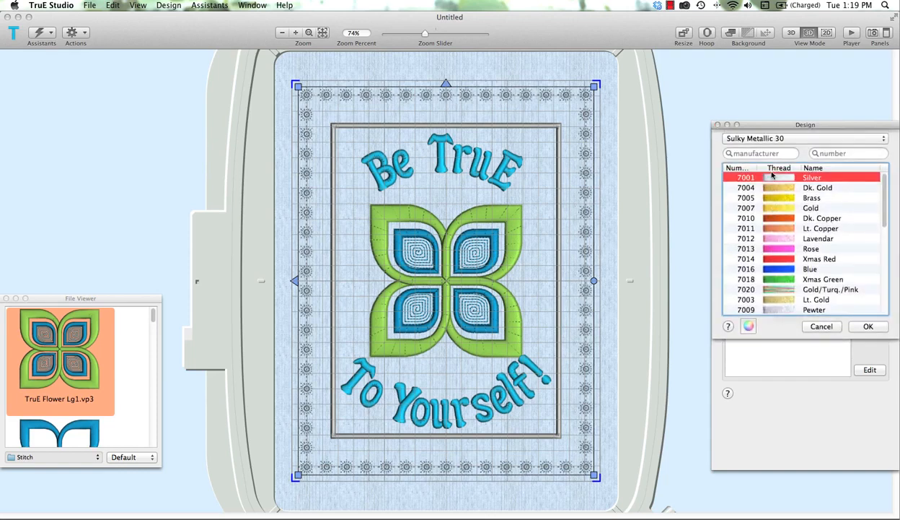
click(790, 309)
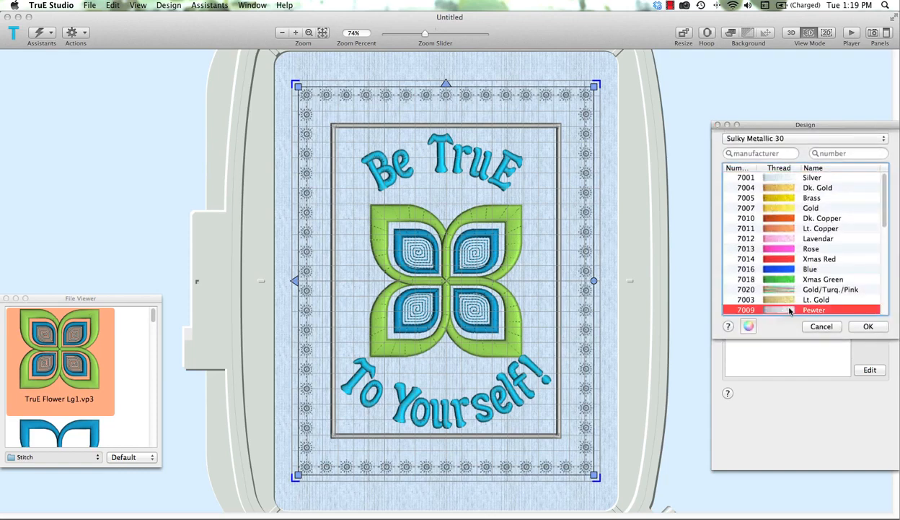
click(866, 326)
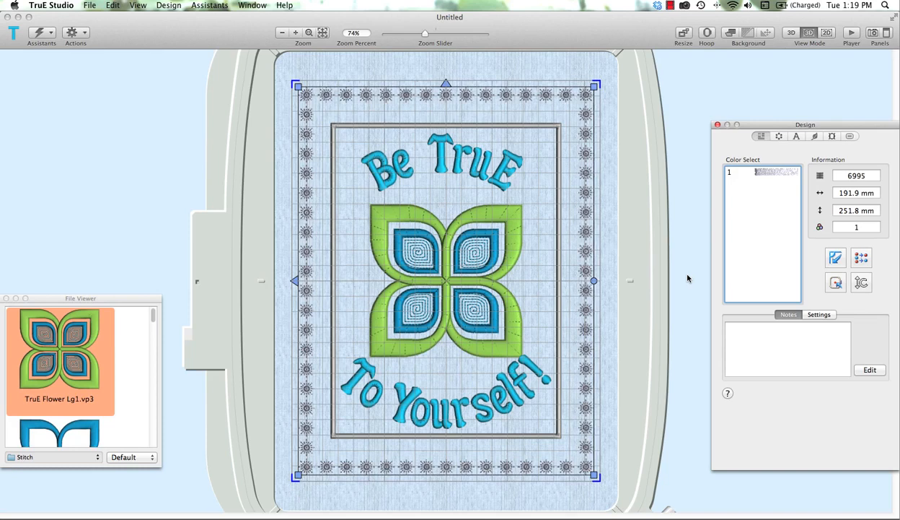
Show the design in 3D without hoop and grid, and load the saved background White Apron.gbg from the General garments' Aprons folder.
click(792, 33)
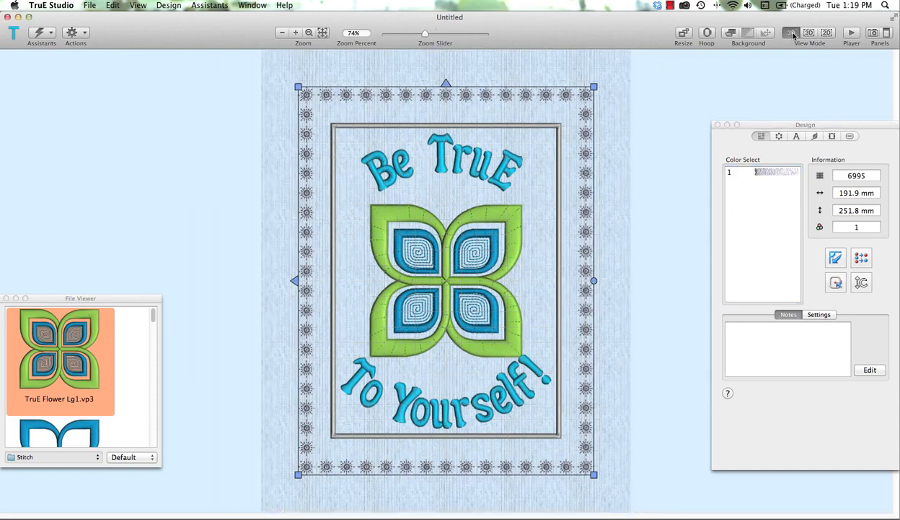
click(731, 33)
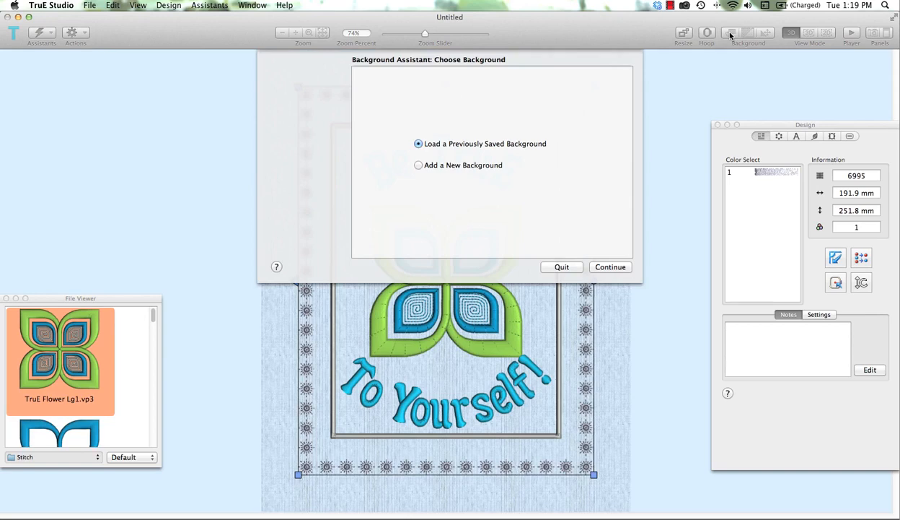
click(611, 267)
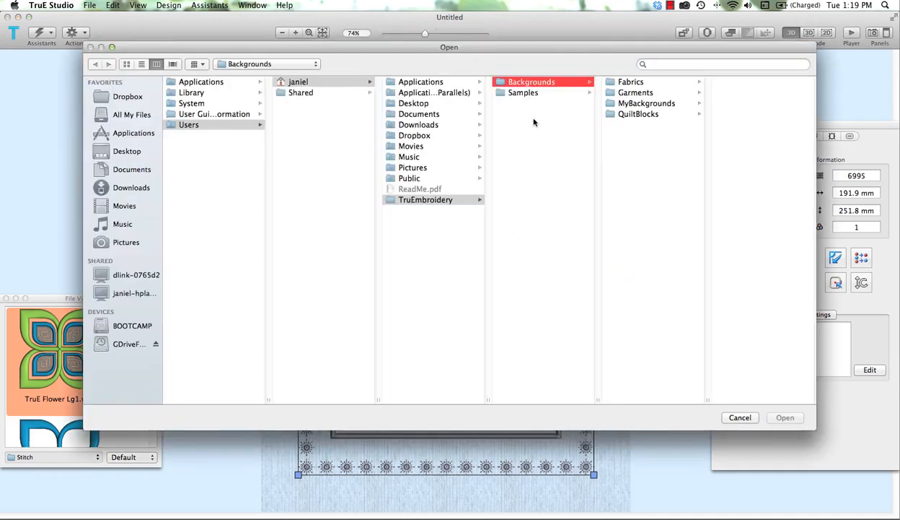
click(626, 96)
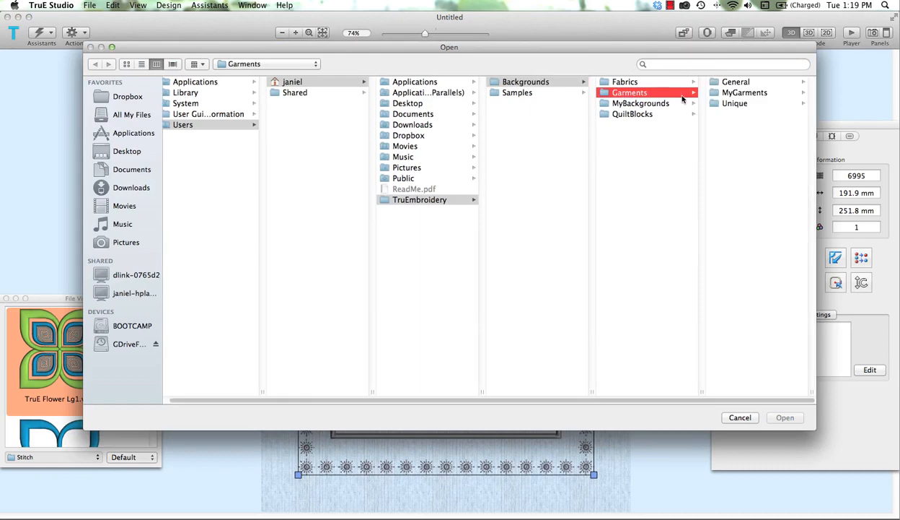
click(729, 83)
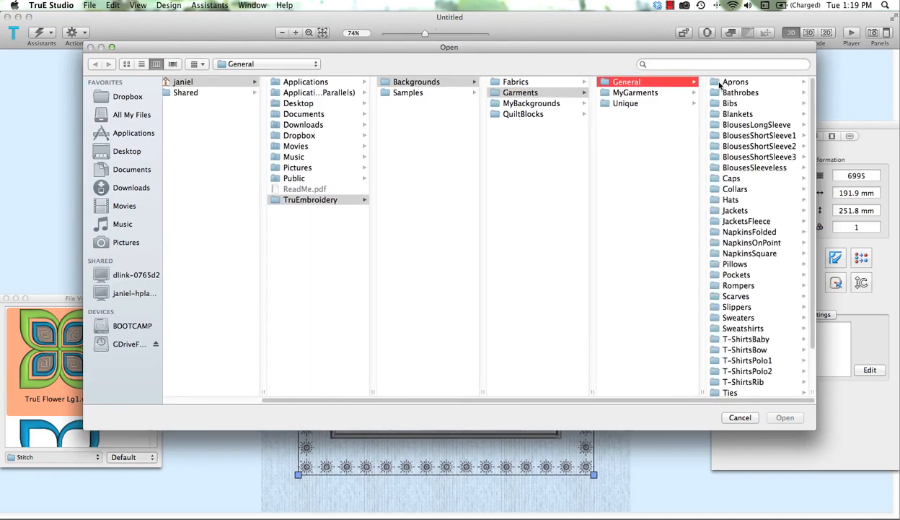
click(720, 84)
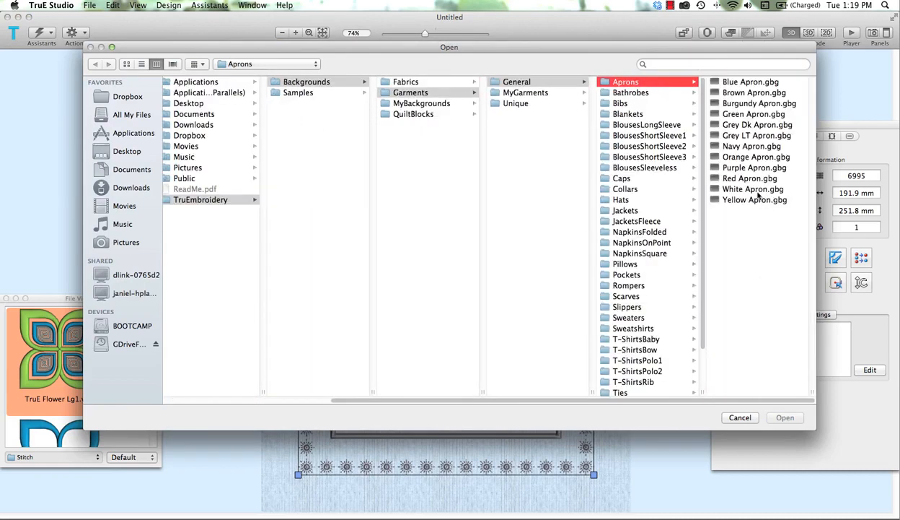
click(756, 190)
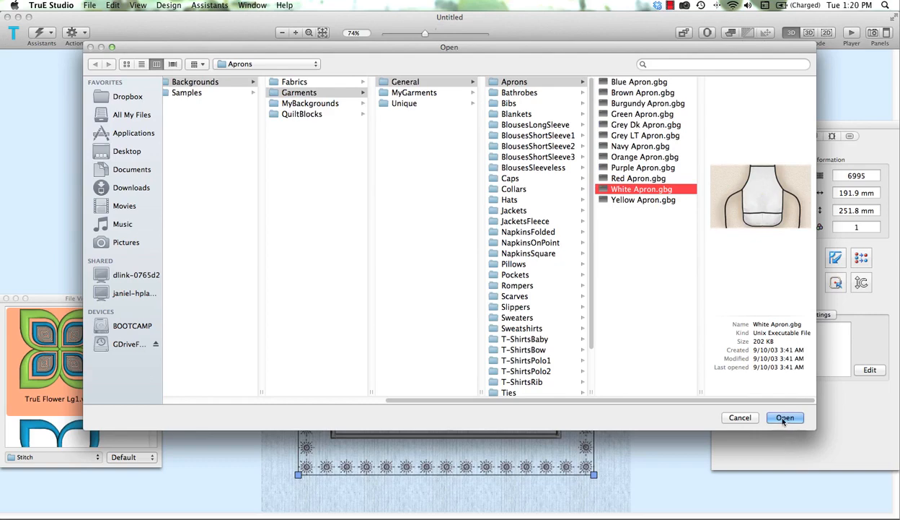
click(785, 418)
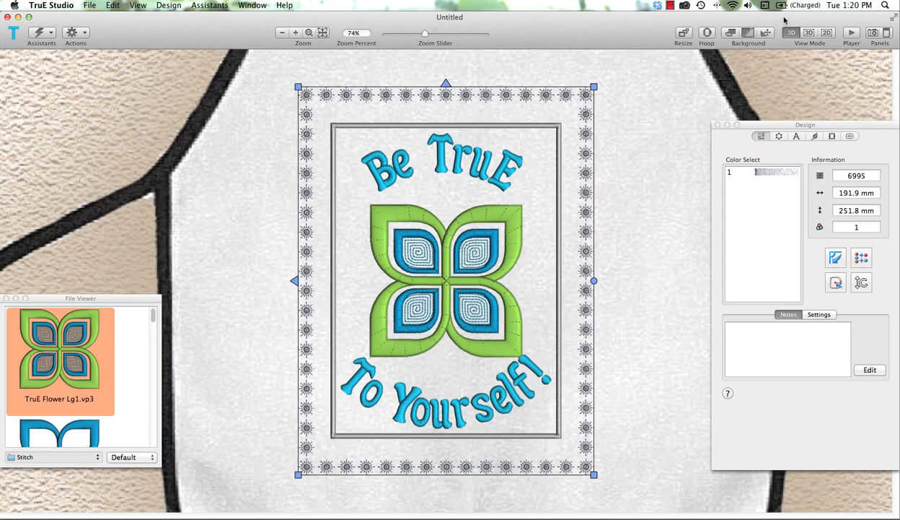
Move the apron background down until the design sits on the upper bib, and finish the background move.
click(770, 36)
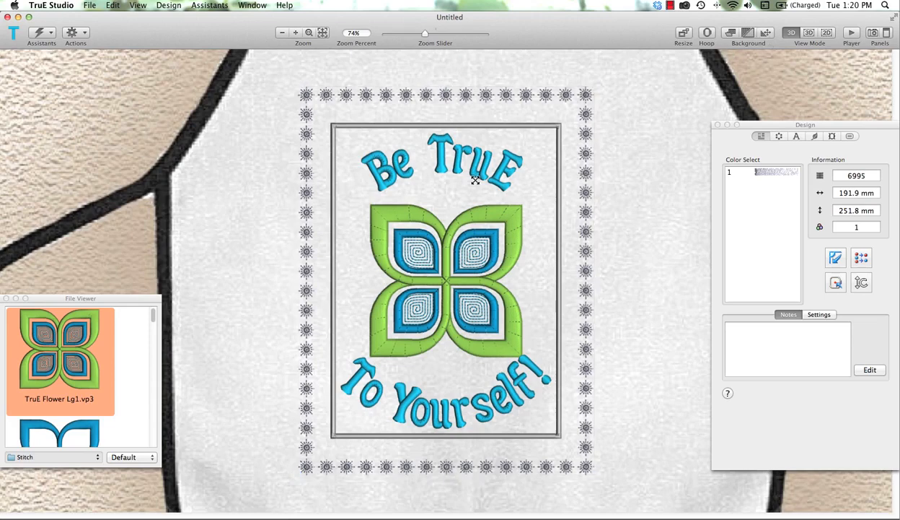
drag(475, 179, 447, 416)
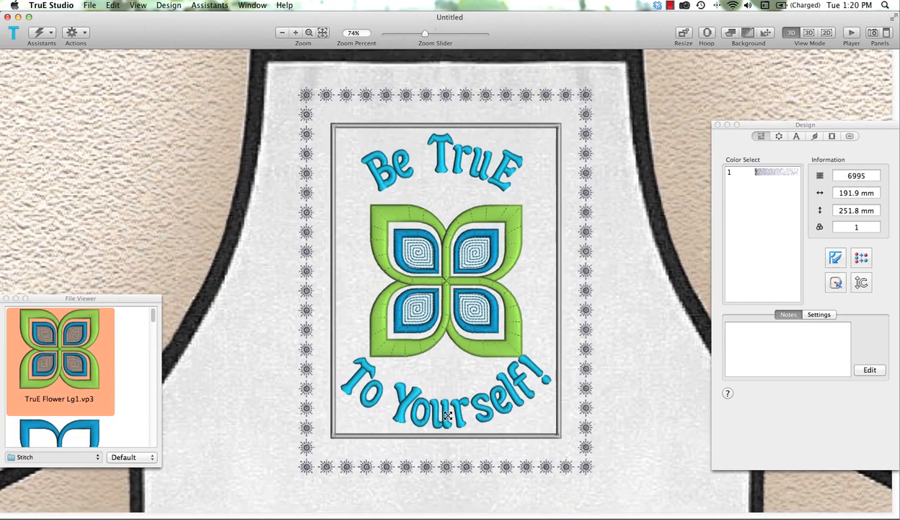
right_click(448, 417)
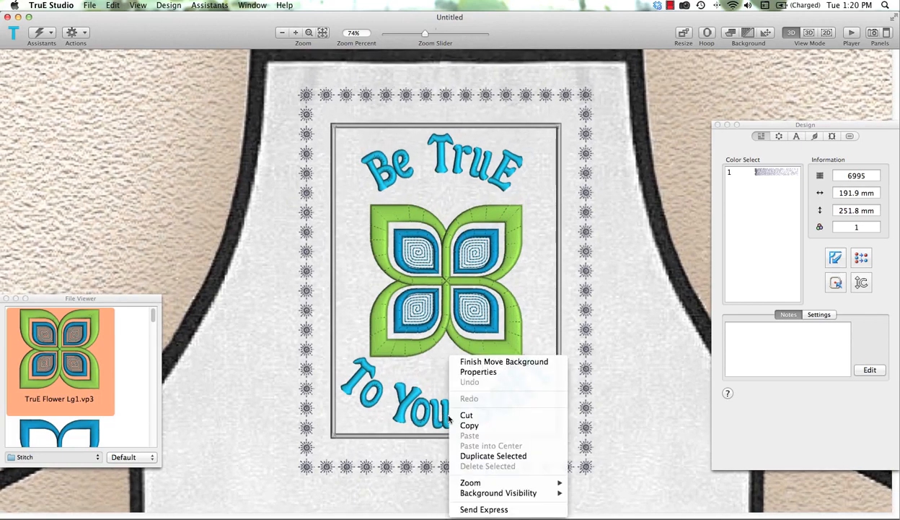
click(508, 363)
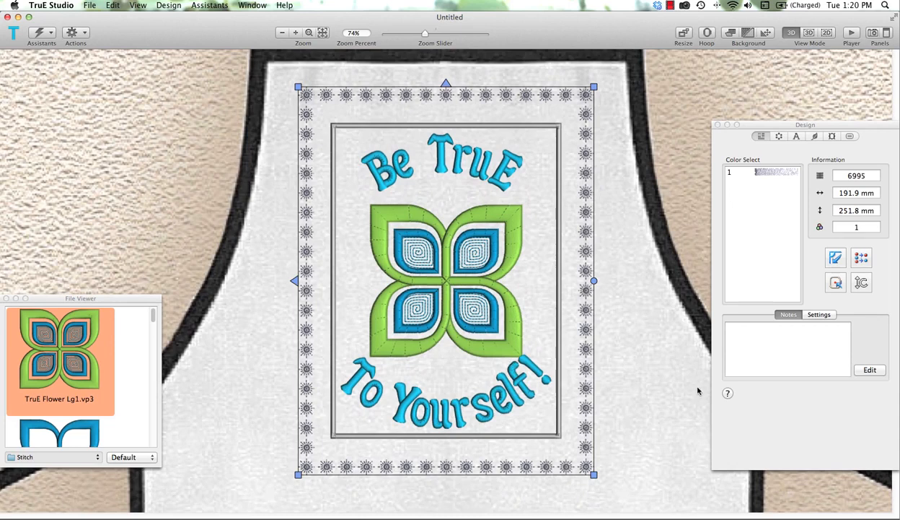
click(412, 34)
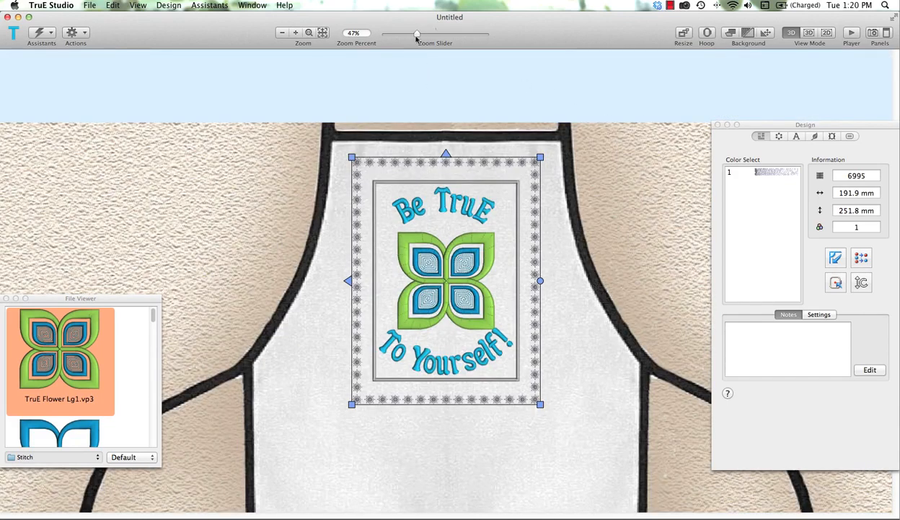
Play the design's stitch-out from the beginning at a faster speed in the Design Player, and close the player.
click(323, 33)
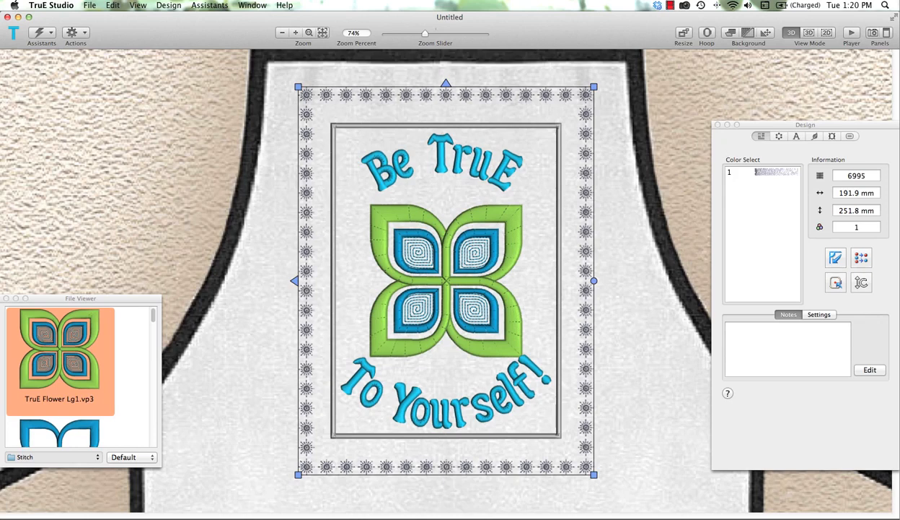
click(854, 38)
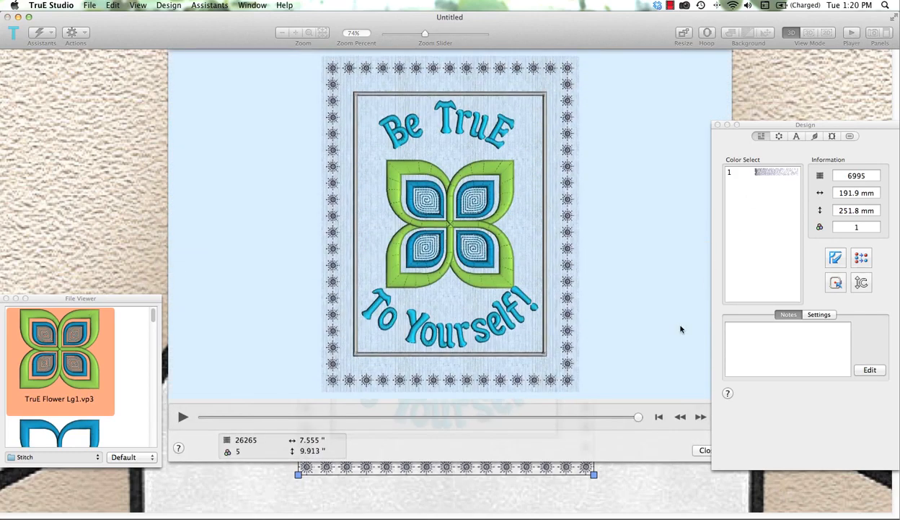
click(659, 417)
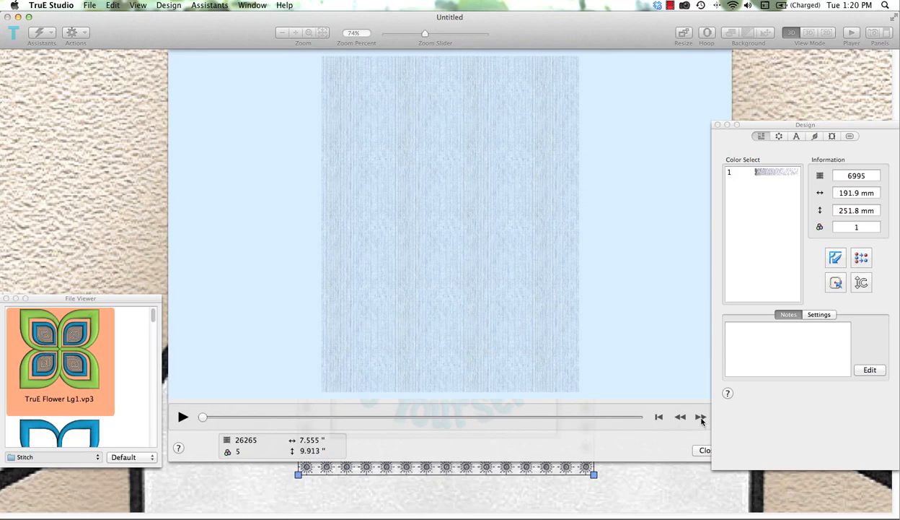
click(701, 418)
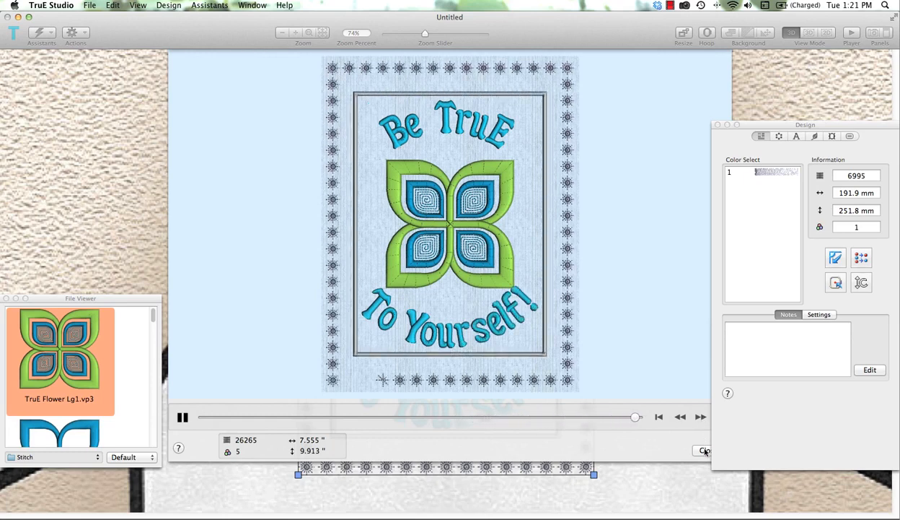
click(704, 450)
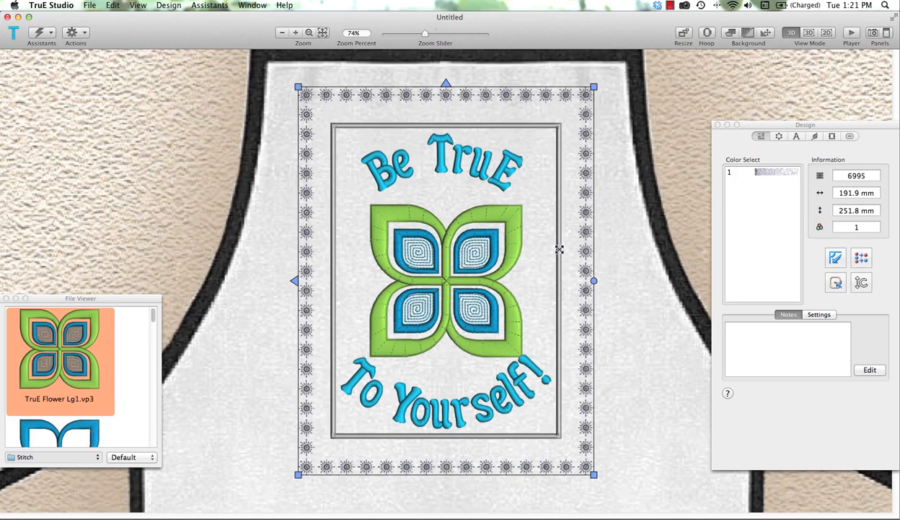
Select the rectangular frame around the lettering, start exporting the design, and open the choice of export file formats.
click(614, 247)
click(560, 264)
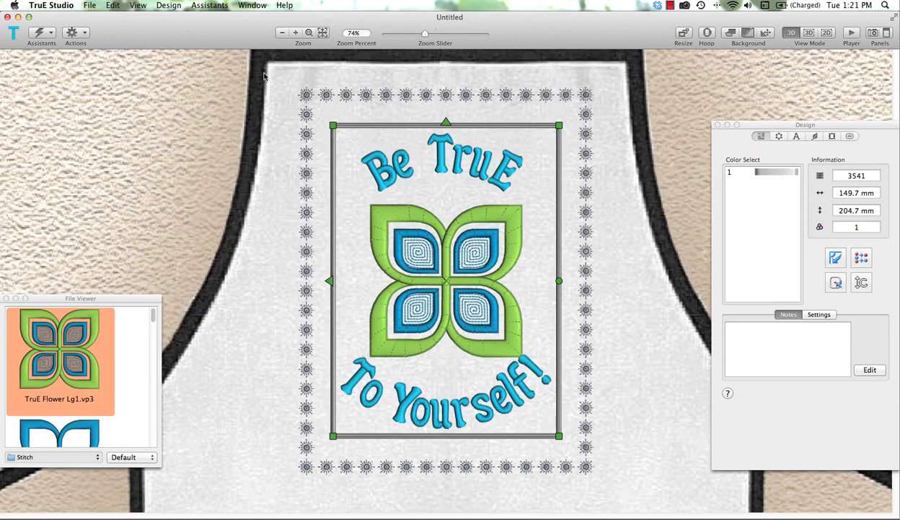
click(88, 7)
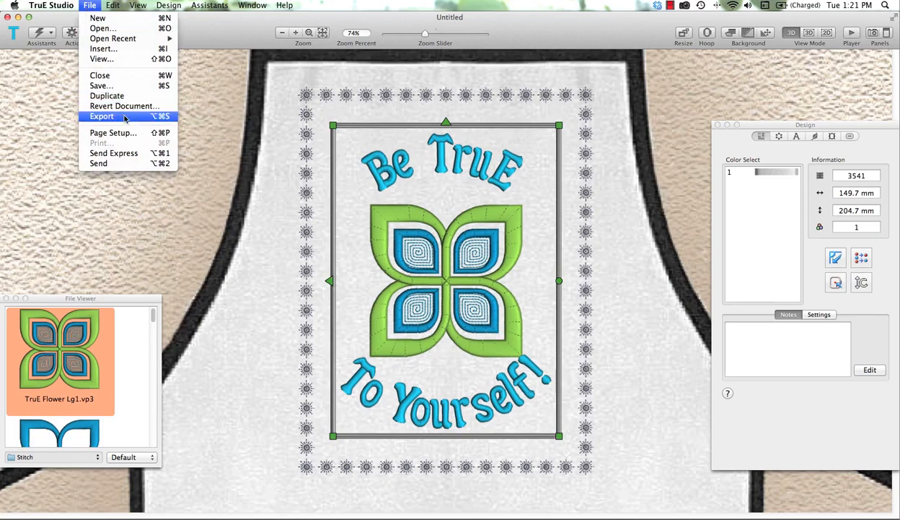
click(124, 118)
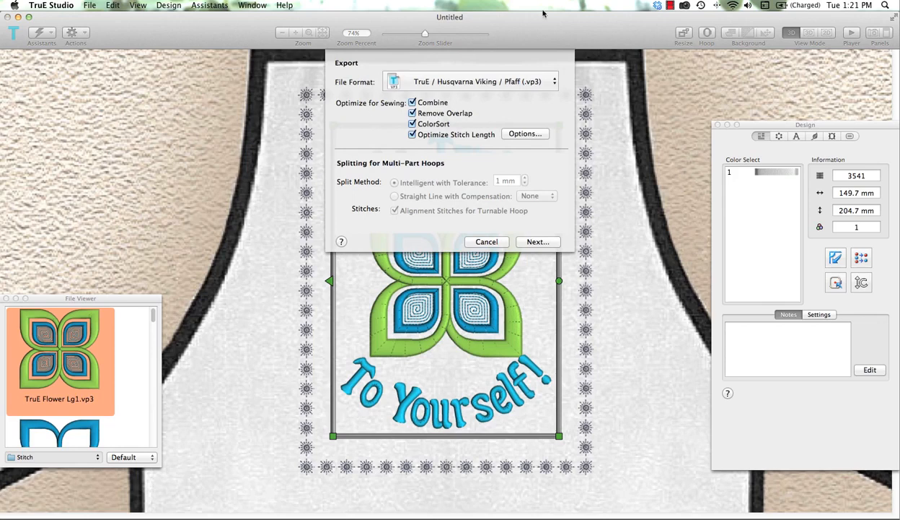
click(555, 82)
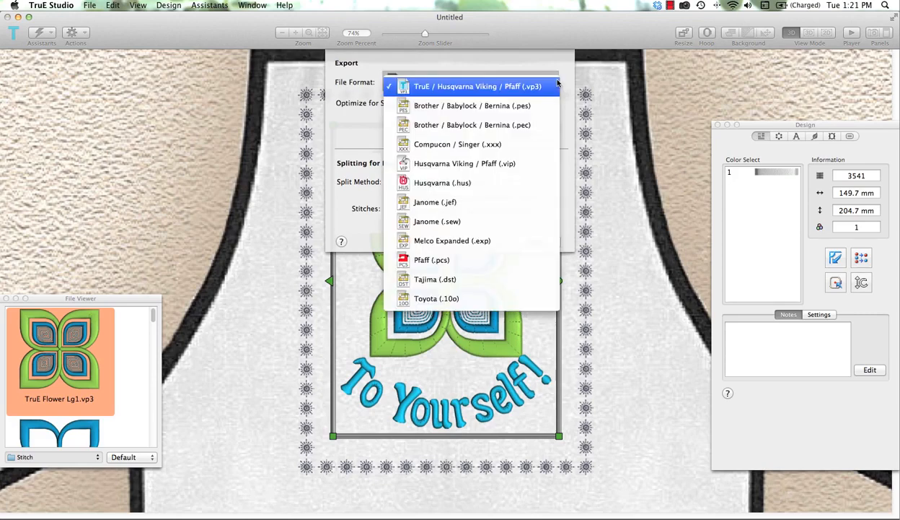